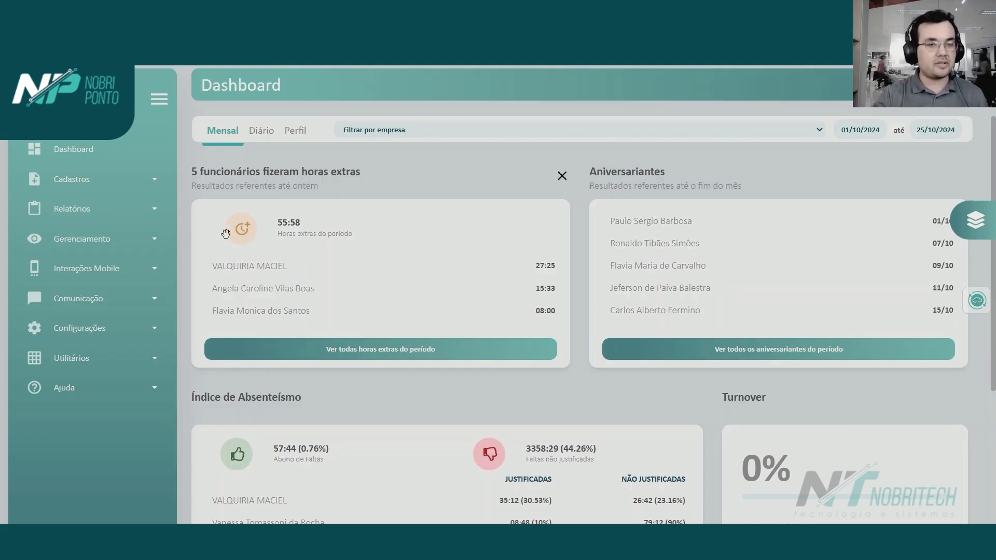
Start registering a new parameter and enable "Participante do banco de horas" in its BH settings.
left_click(68, 180)
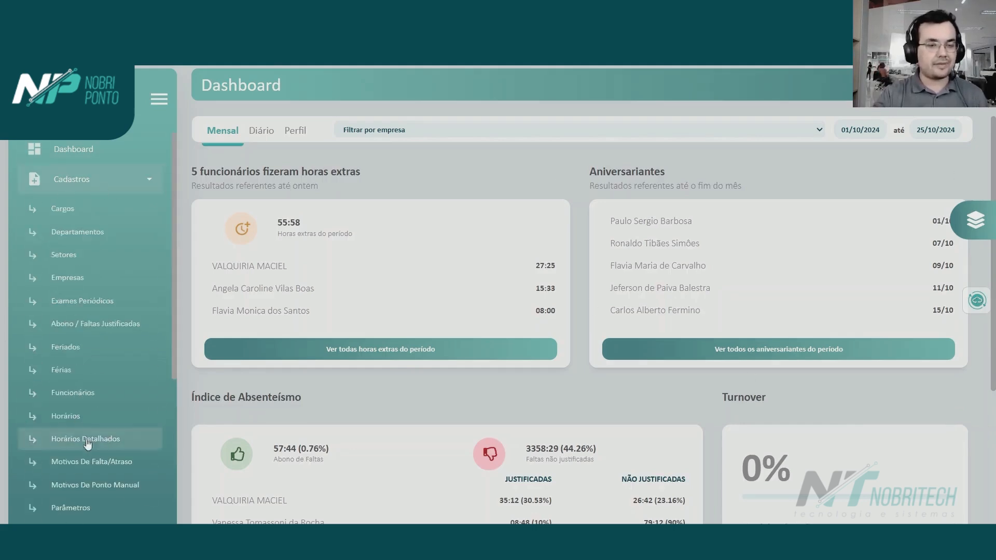
left_click(71, 508)
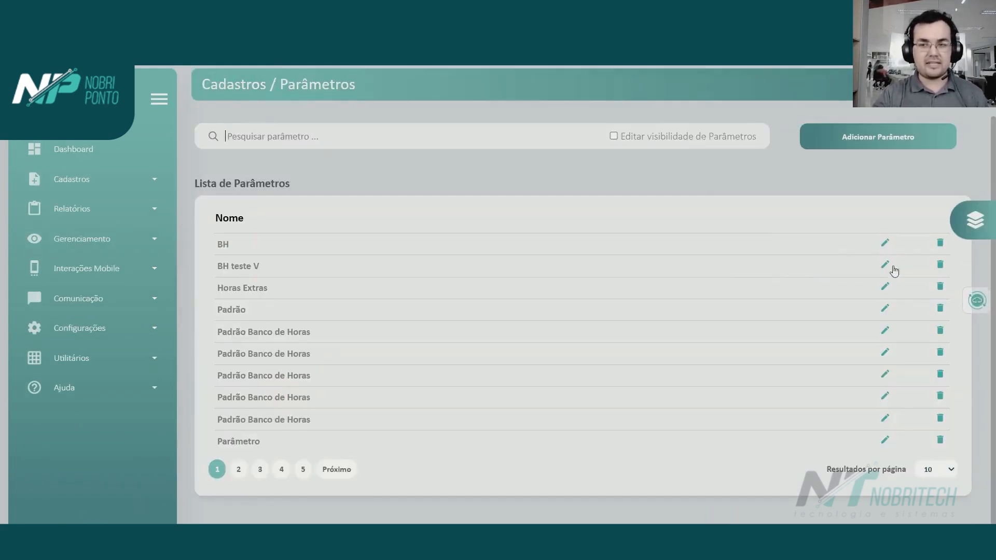
left_click(842, 150)
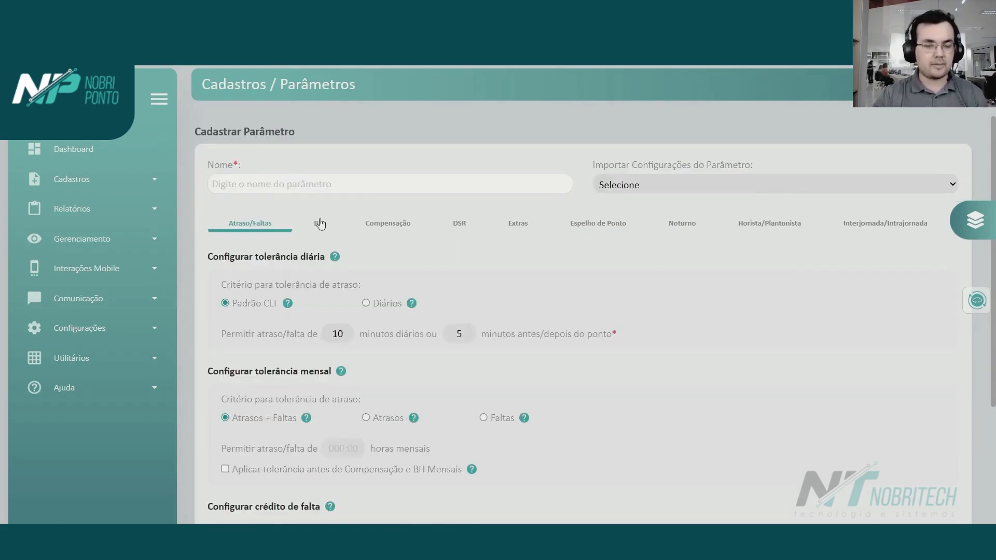
left_click(319, 223)
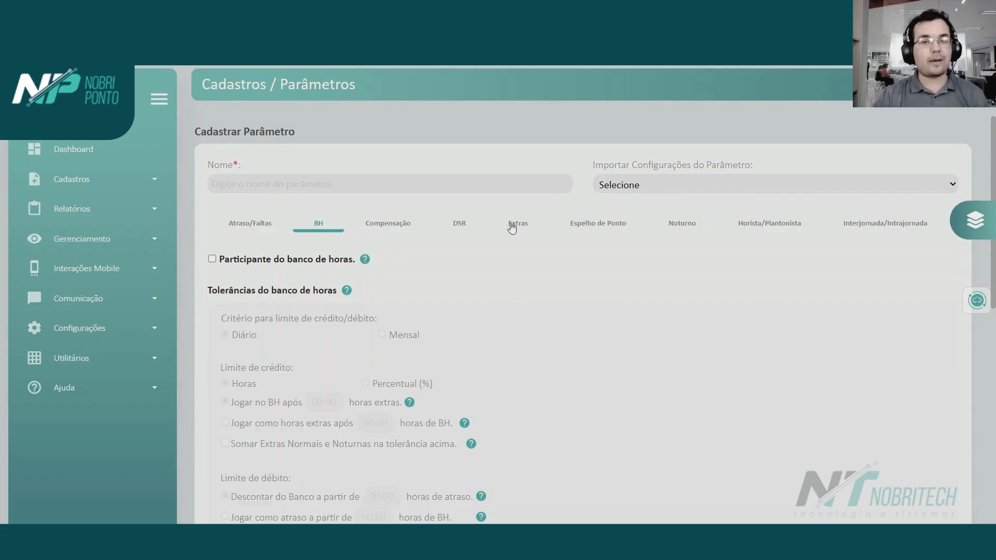
left_click(212, 260)
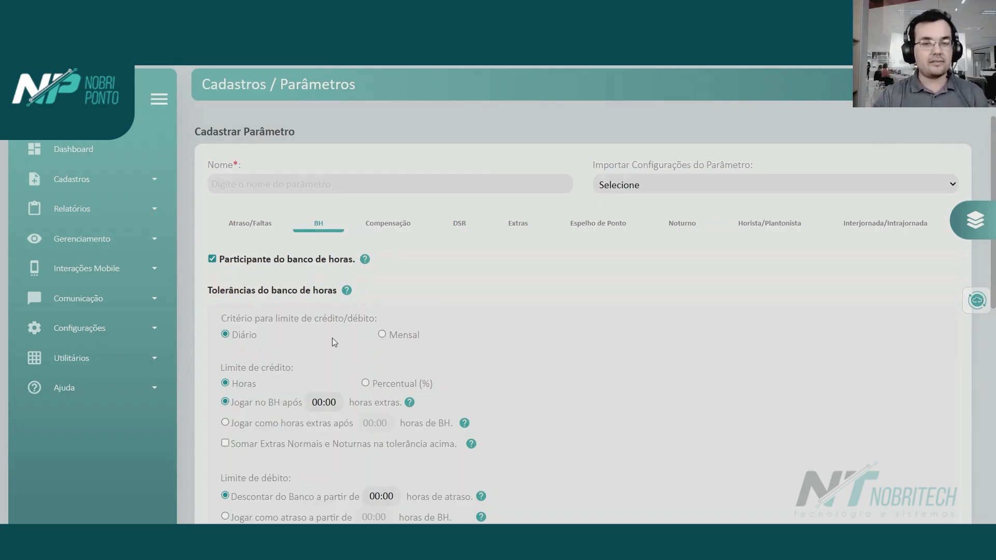
Examine the hour bank tolerance options: the Diário and Mensal criteria and the credit limit in Horas.
scroll(332, 340, "down", 1)
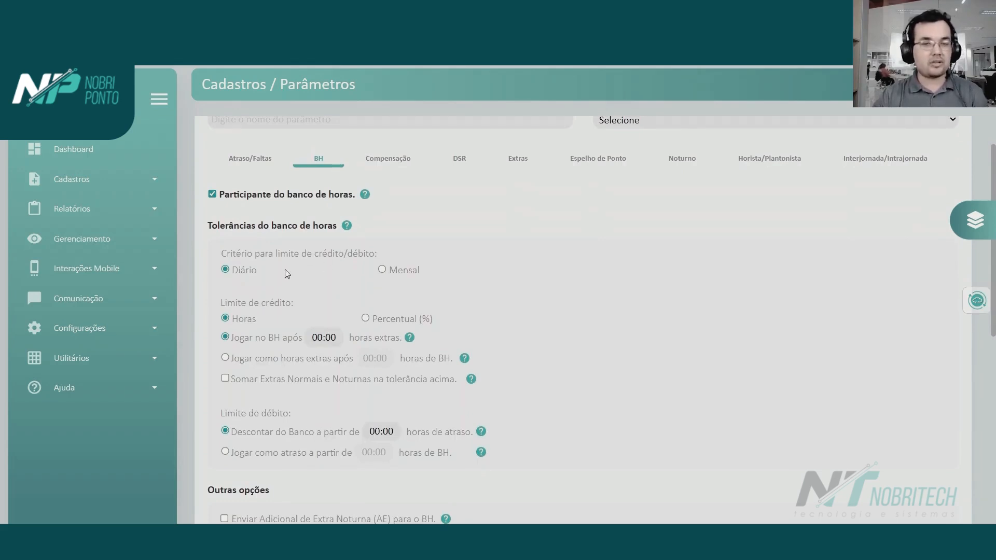
left_click_drag(235, 273, 251, 273)
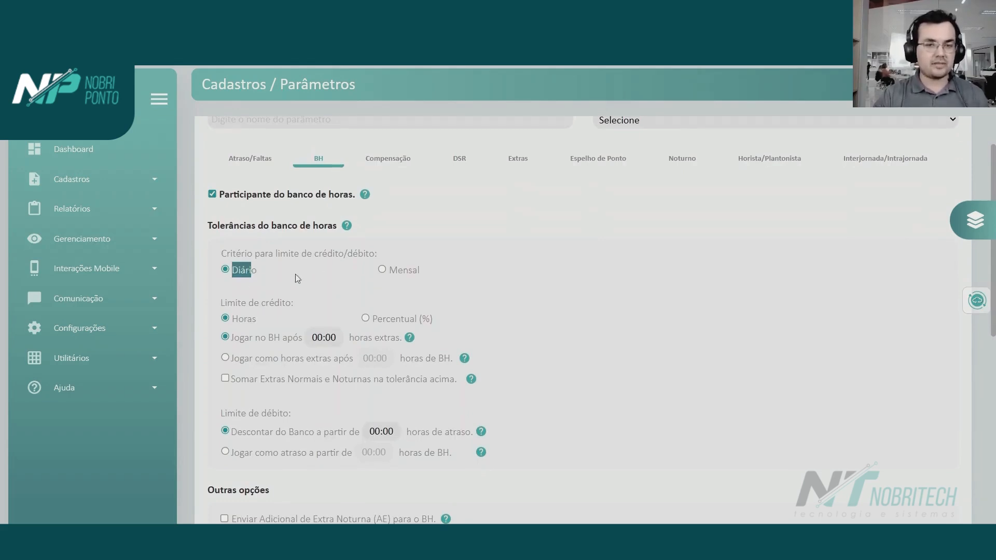
left_click_drag(407, 276, 430, 277)
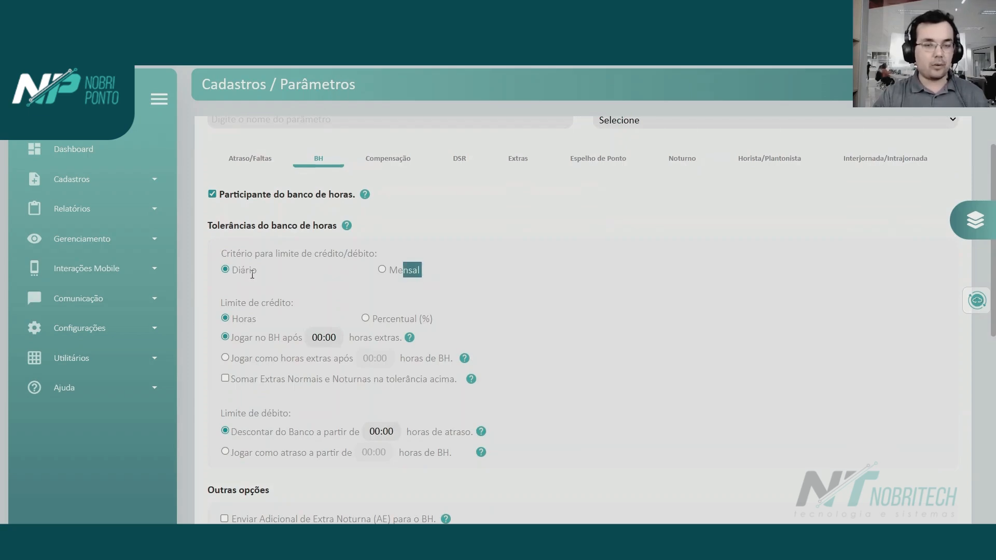
left_click_drag(238, 273, 285, 278)
left_click(308, 280)
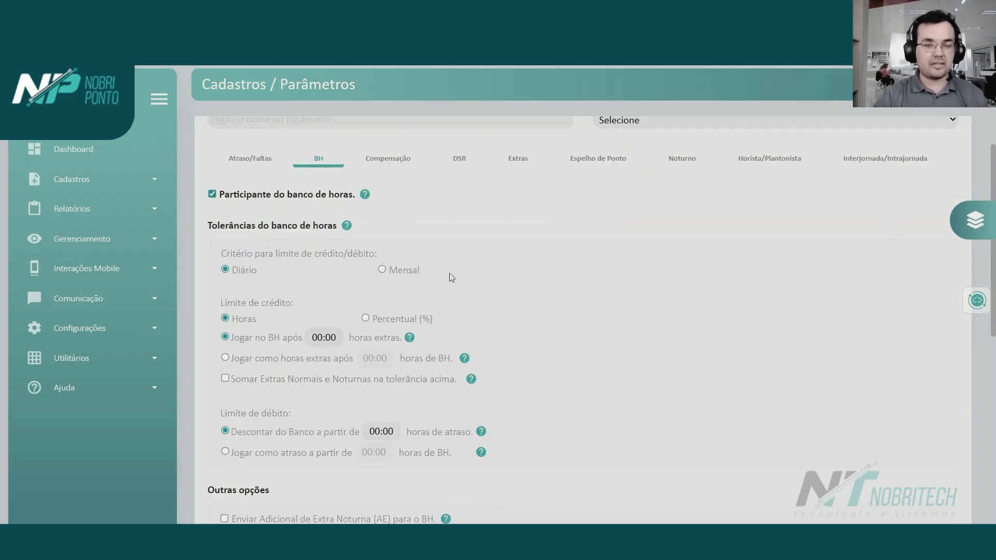
left_click_drag(224, 305, 279, 305)
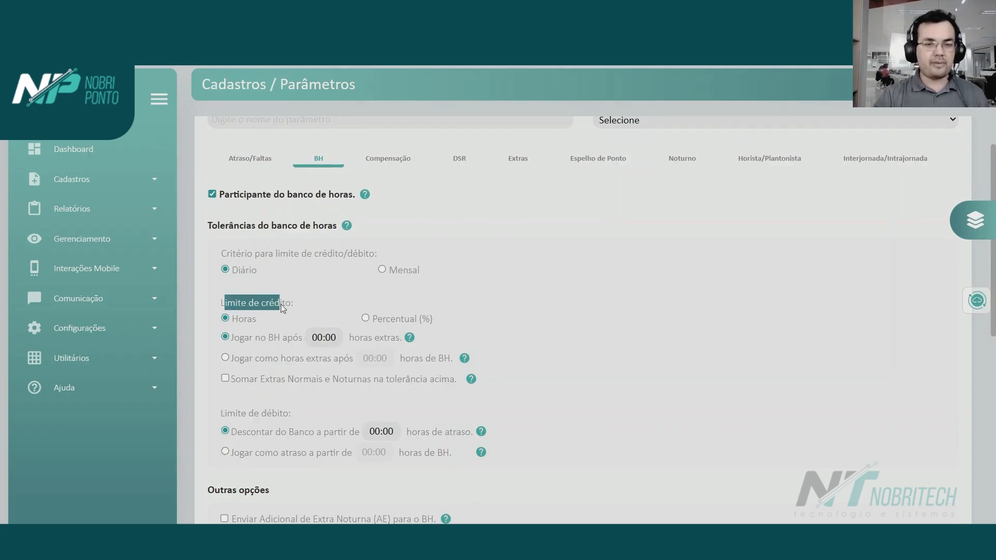
left_click(299, 306)
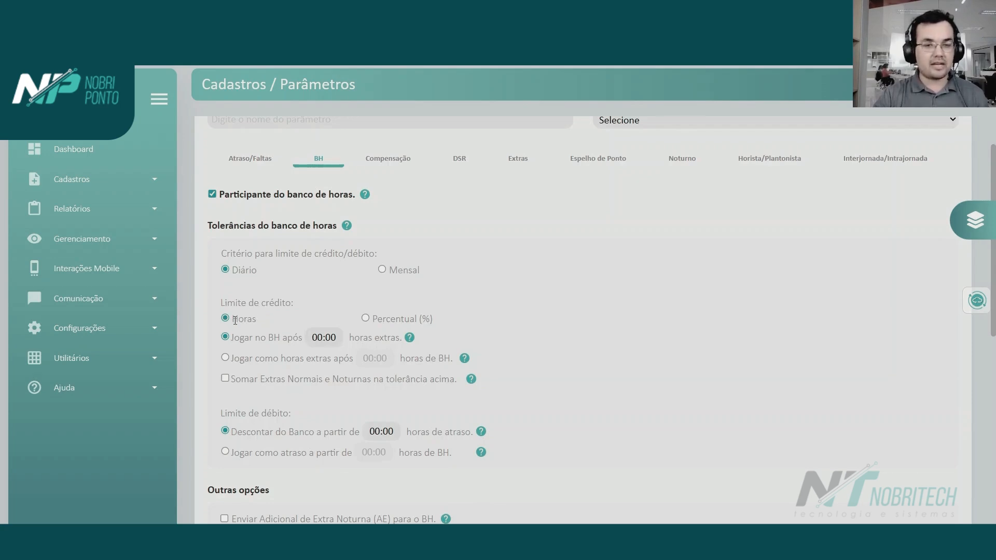
left_click_drag(232, 320, 256, 320)
left_click(272, 306)
scroll(272, 306, "down", 1)
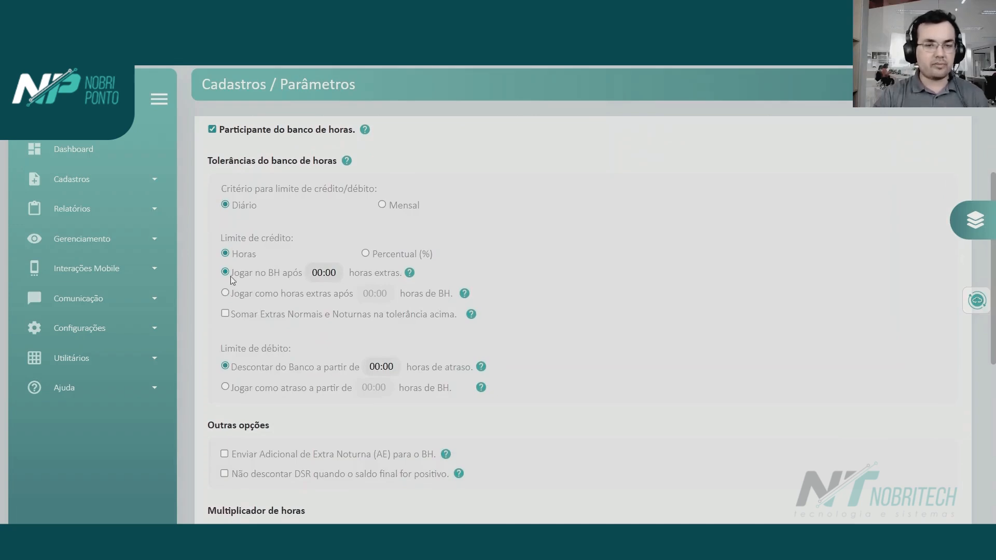
left_click_drag(231, 275, 300, 281)
left_click(365, 276)
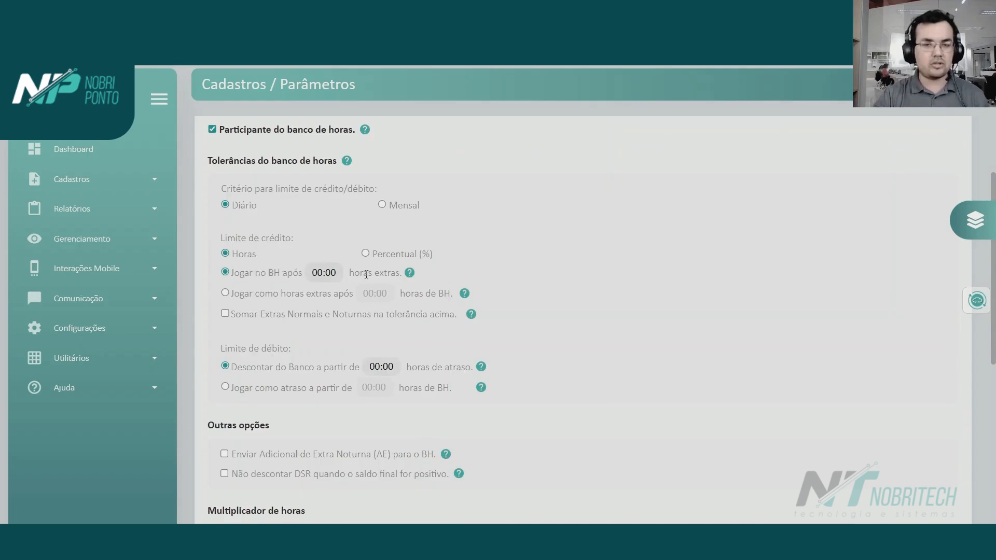
Set the daily credit limit "Jogar no BH após" to 01:00 of overtime.
left_click(338, 274)
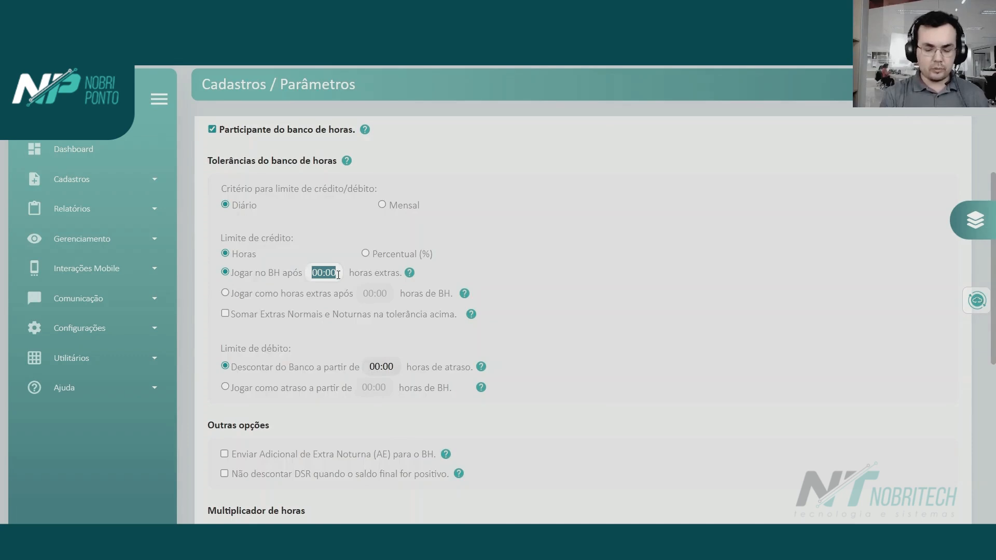
type("01:00")
key("Tab")
left_click(532, 271)
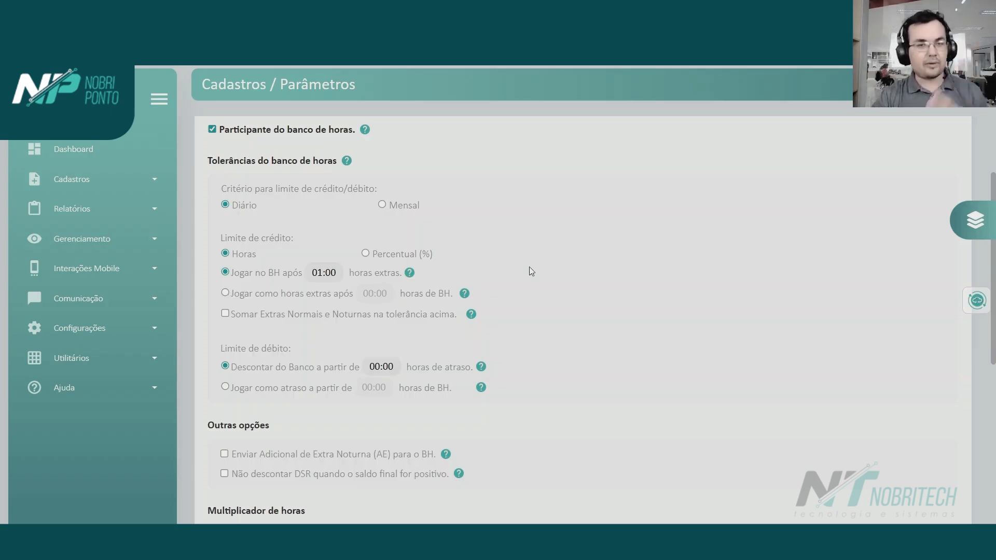
left_click(324, 267)
left_click(377, 275)
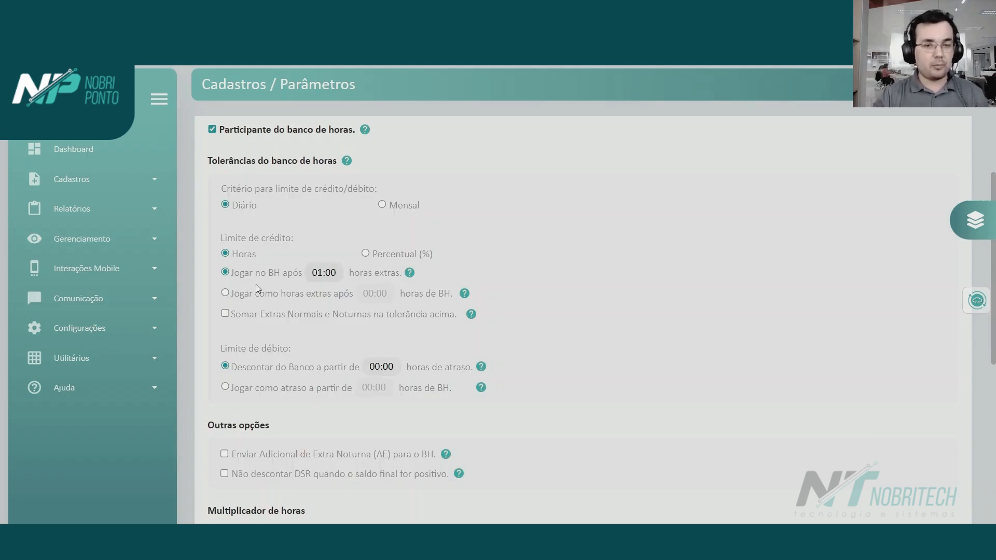
Switch the credit limit to "Jogar como horas extras após" and set it to 01:00 hours of BH.
left_click(225, 293)
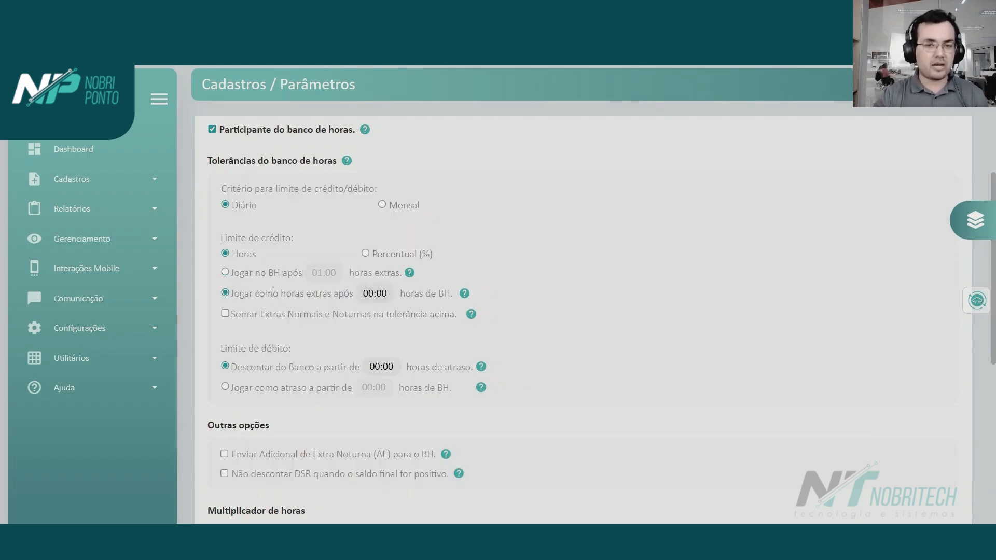
left_click(375, 293)
type("01:0")
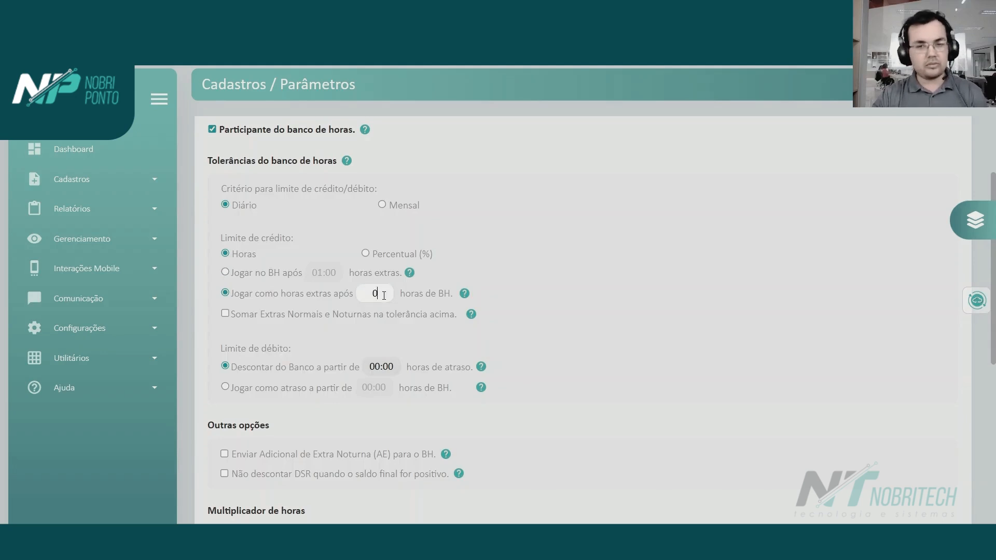
type("0")
key("Tab")
left_click(407, 297)
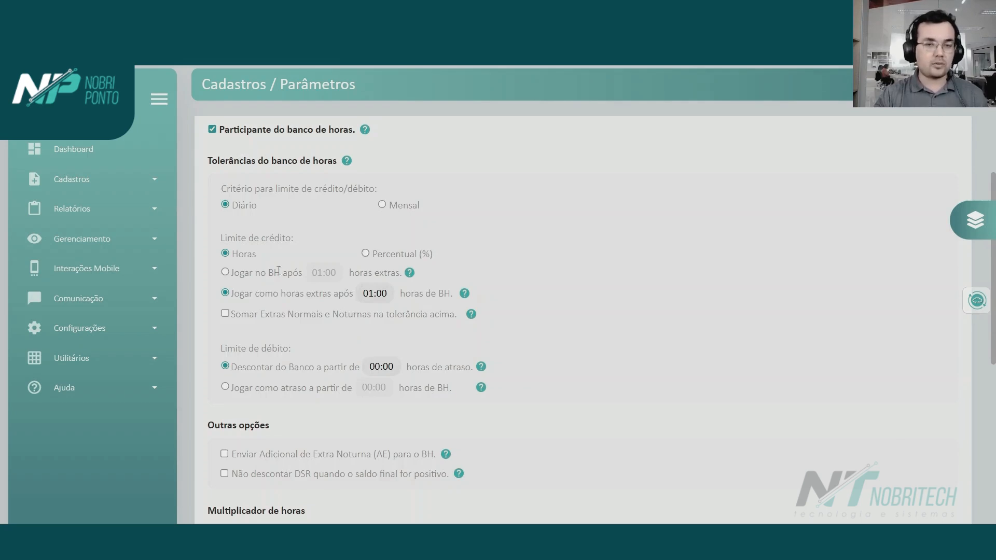
Switch the credit limit to "Jogar no BH após" in Percentual (%) mode and set it to 50% of overtime.
left_click(225, 272)
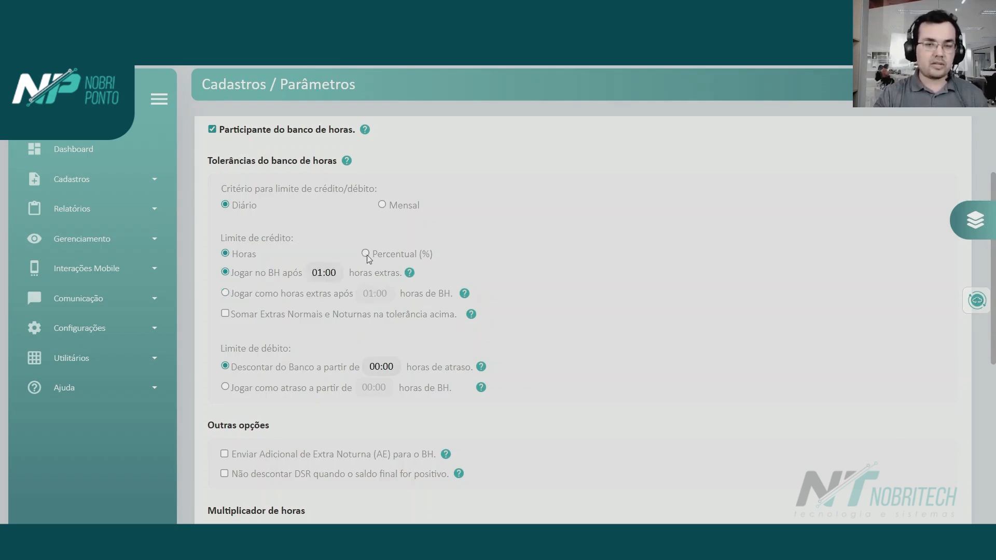
left_click(366, 254)
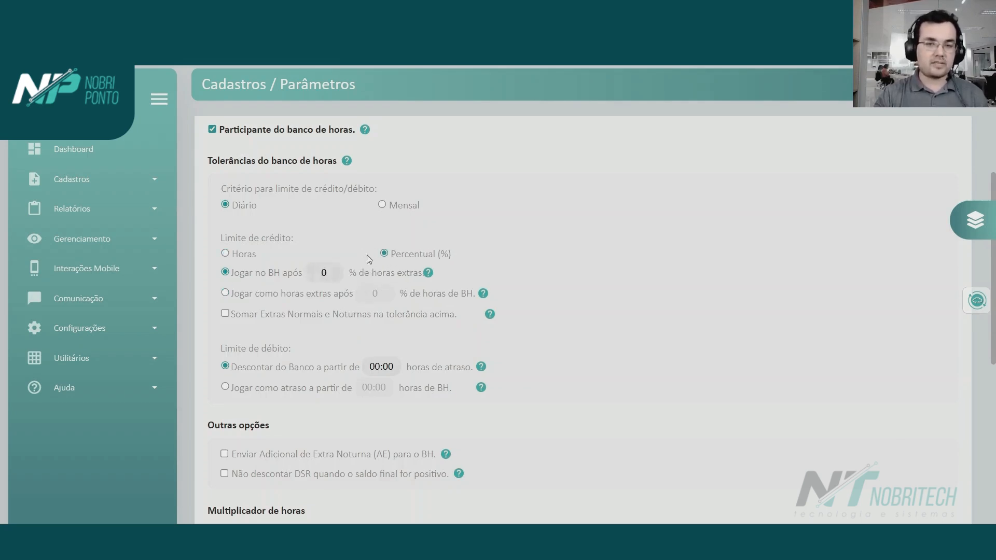
double_click(326, 273)
type("50")
key("Tab")
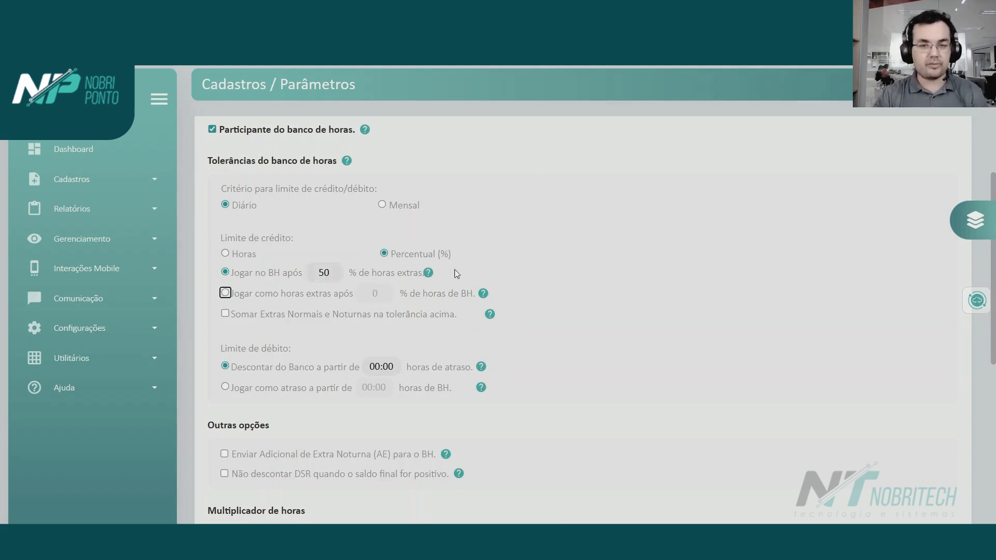
left_click(515, 265)
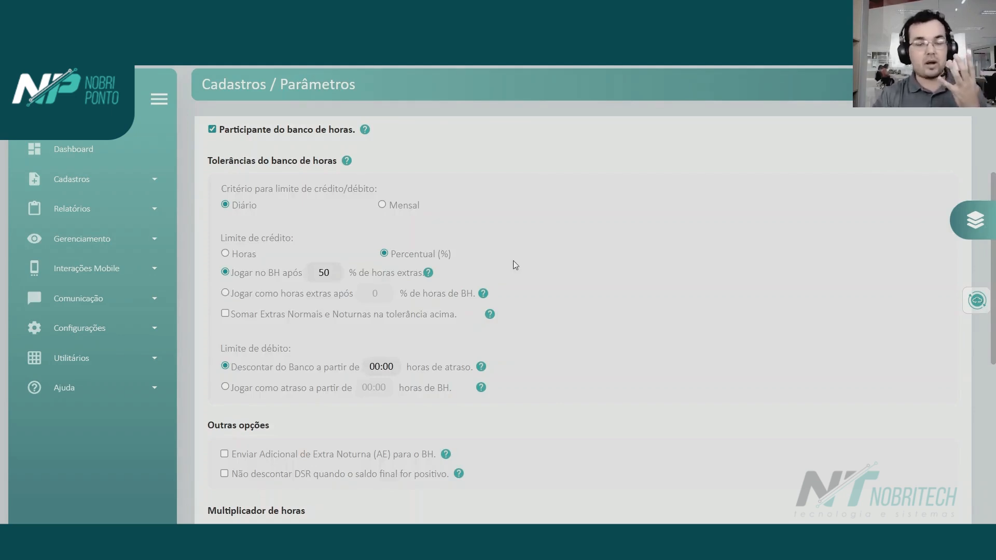
Change the "Jogar no BH após" percentage to 25% of overtime.
double_click(325, 272)
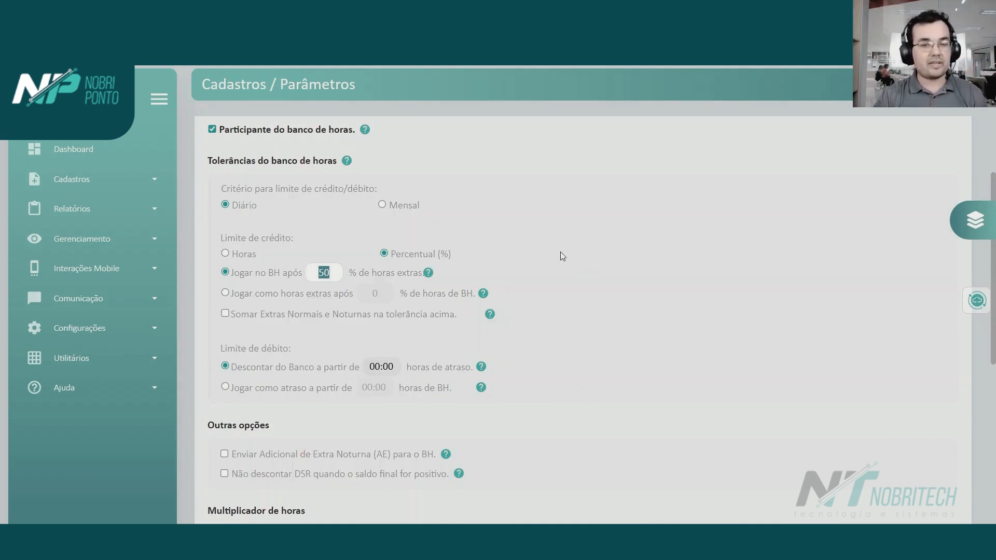
type("25")
key("Tab")
left_click(538, 245)
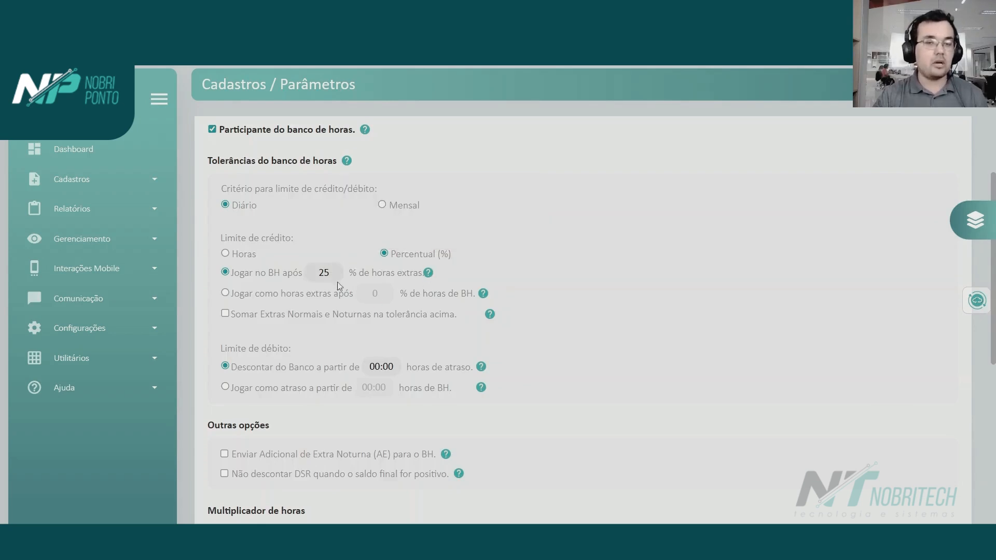
Switch the percentage credit limit to "Jogar como horas extras após" and set it to 25% of BH hours.
left_click(225, 293)
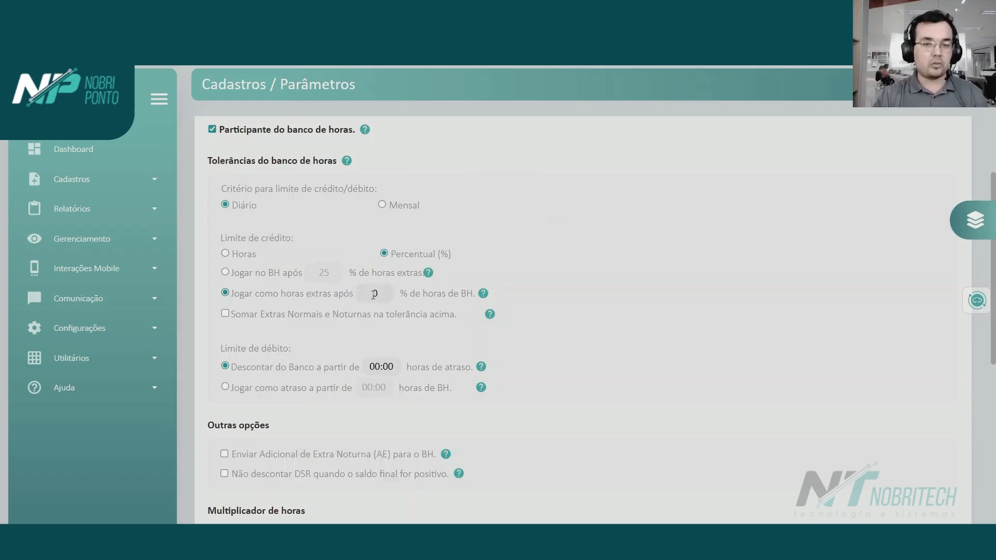
left_click(374, 293)
type("25")
key("Tab")
left_click(553, 252)
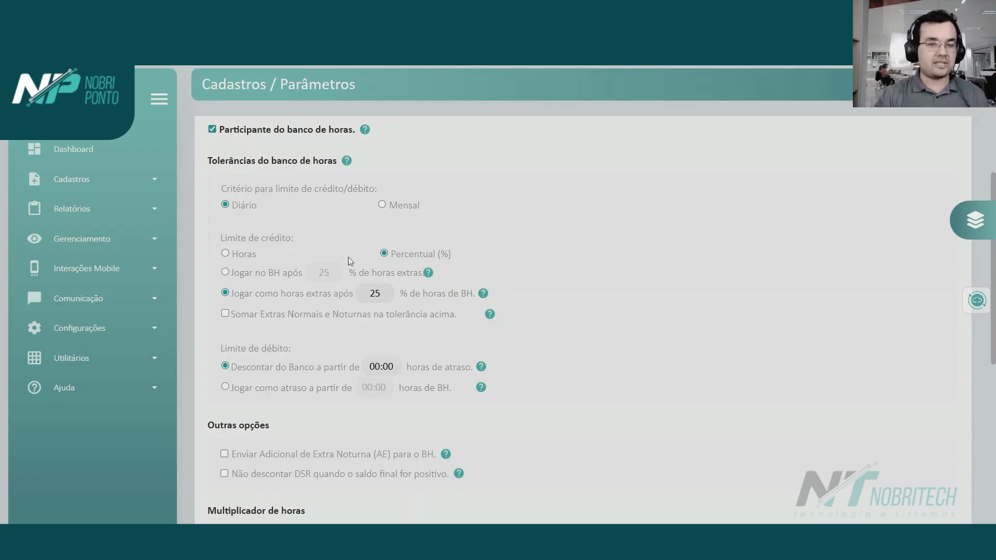
Return the credit limit to Horas mode with the "Jogar no BH após" option selected.
left_click(227, 256)
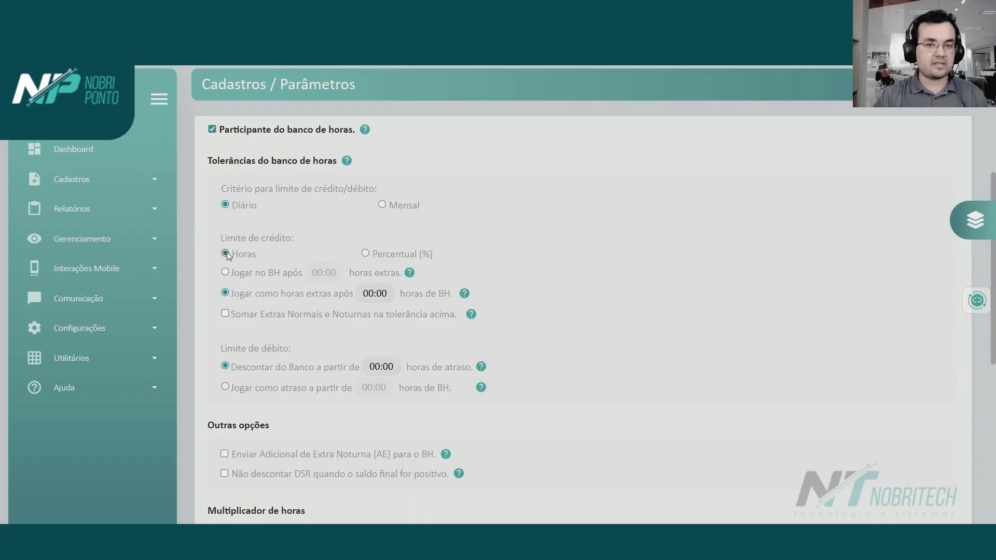
left_click(226, 273)
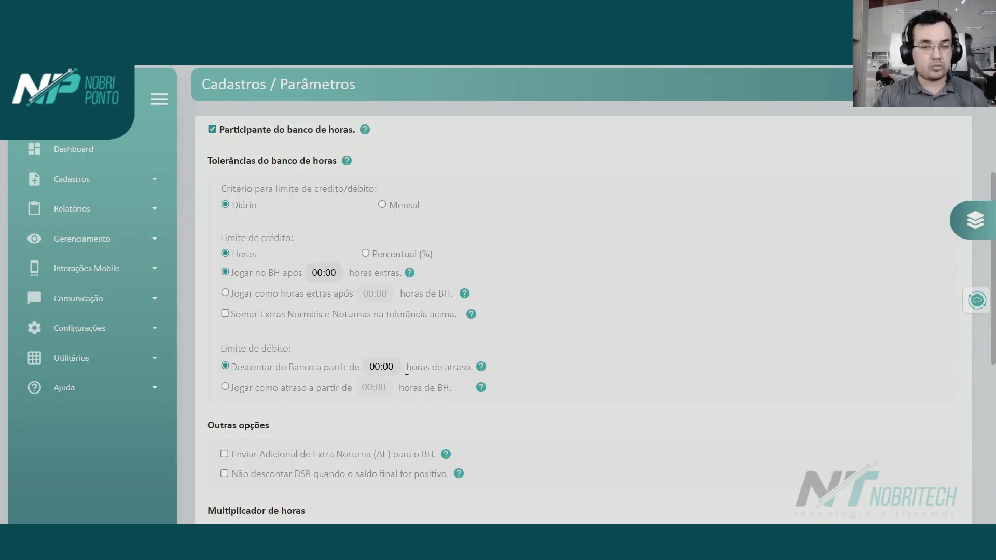
Set the debit limit "Descontar do Banco a partir de" to 01:00 hours of delay.
left_click(397, 367)
type("0100")
key("Tab")
left_click(427, 367)
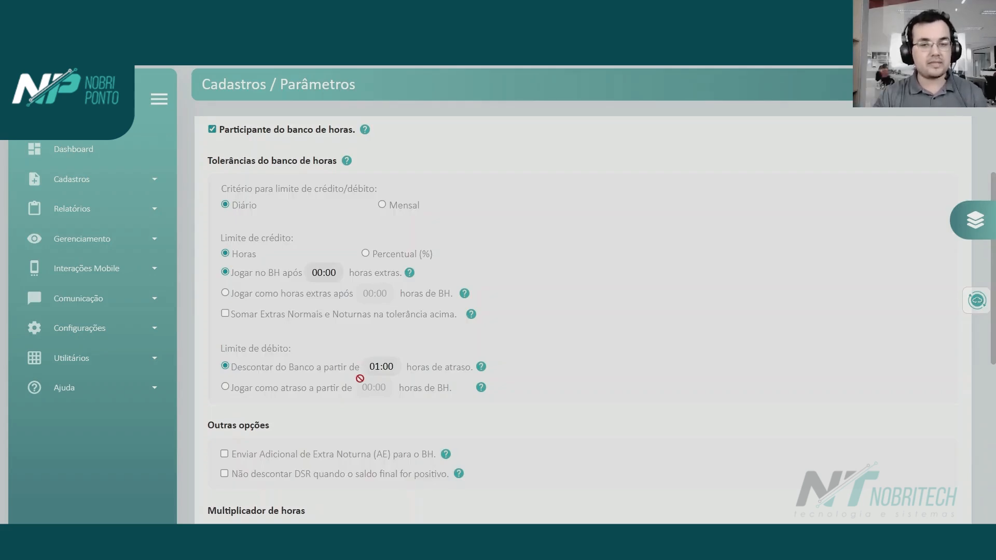
left_click_drag(316, 366, 399, 368)
left_click(414, 367)
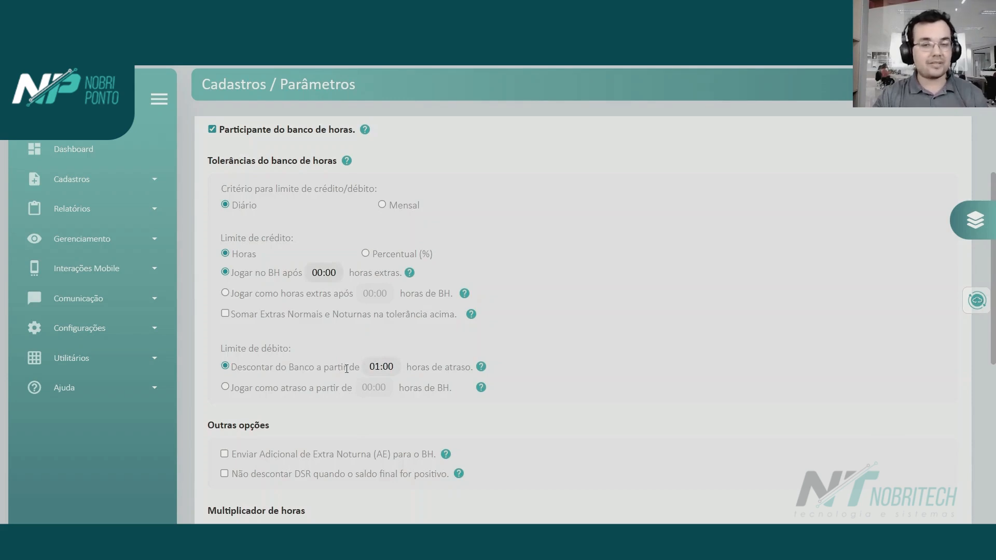
double_click(392, 370)
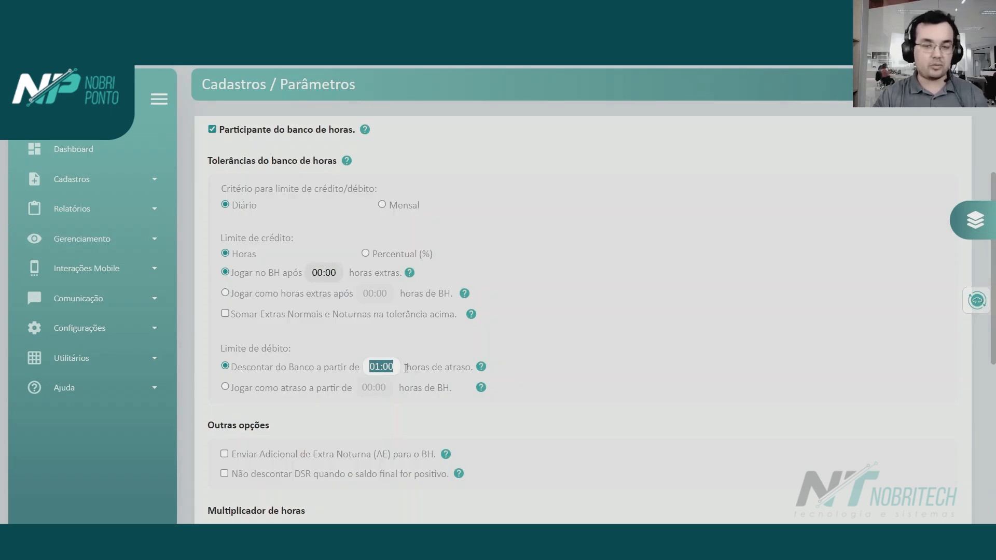
left_click(427, 369)
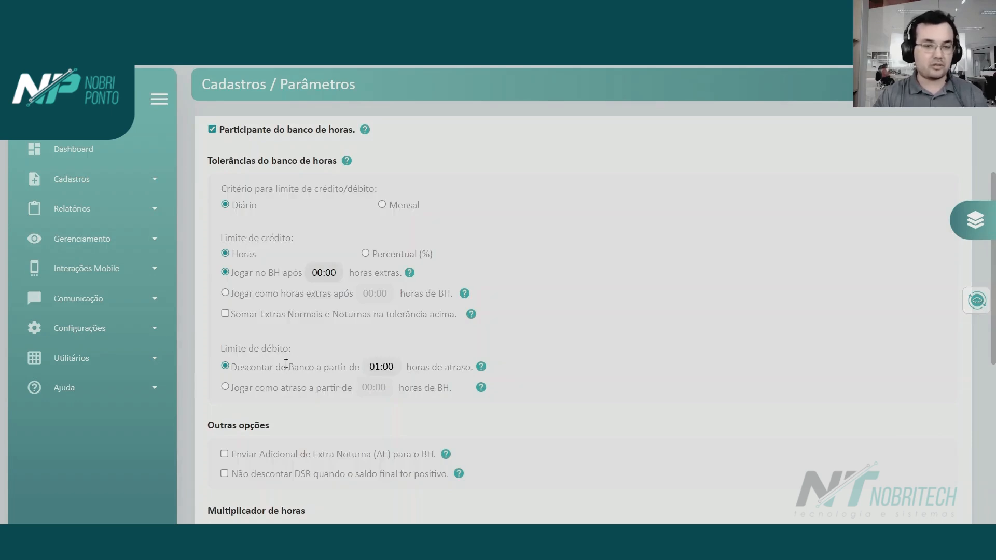
Switch the debit limit to "Jogar como atraso a partir de" and set it to 01:00 hours of BH.
left_click(227, 391)
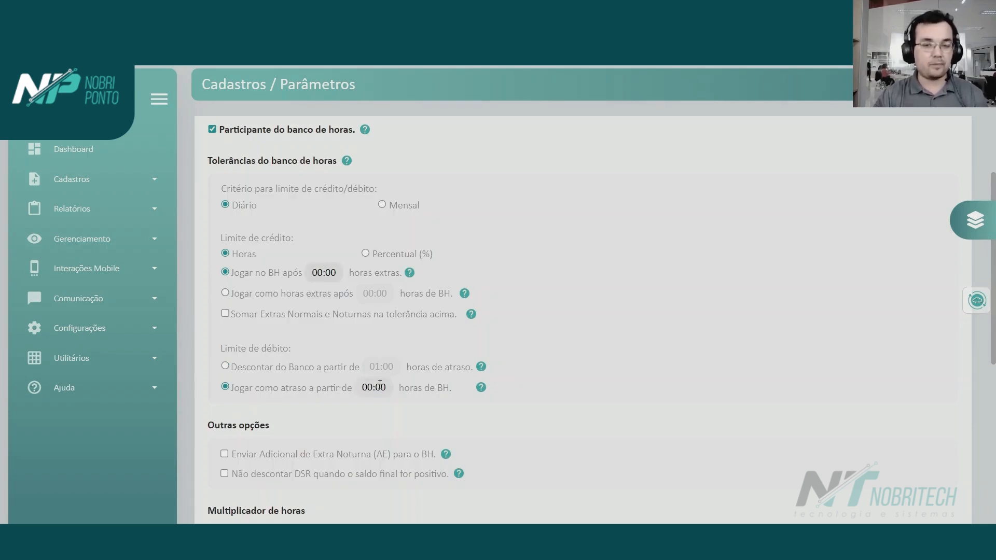
left_click(379, 387)
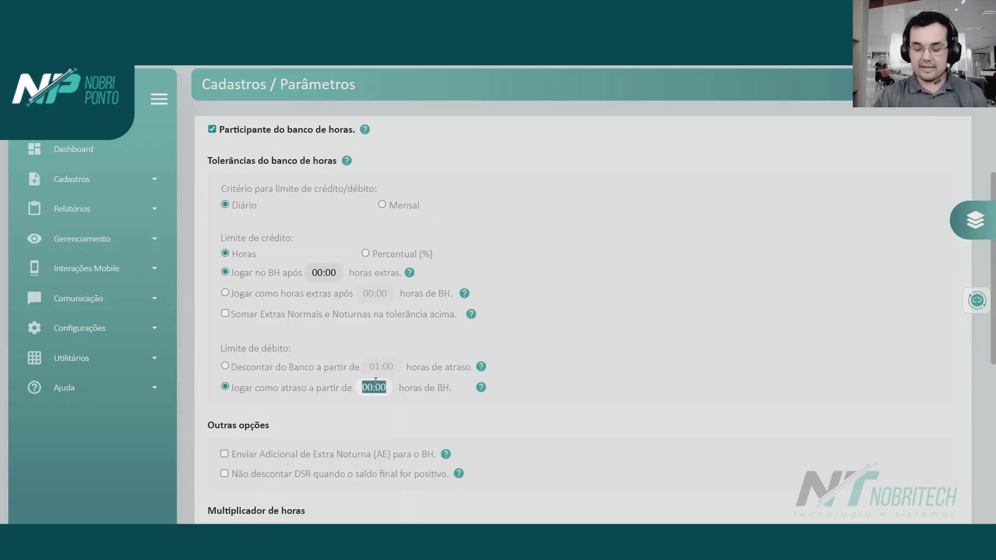
type("0100")
key("Tab")
left_click(386, 384)
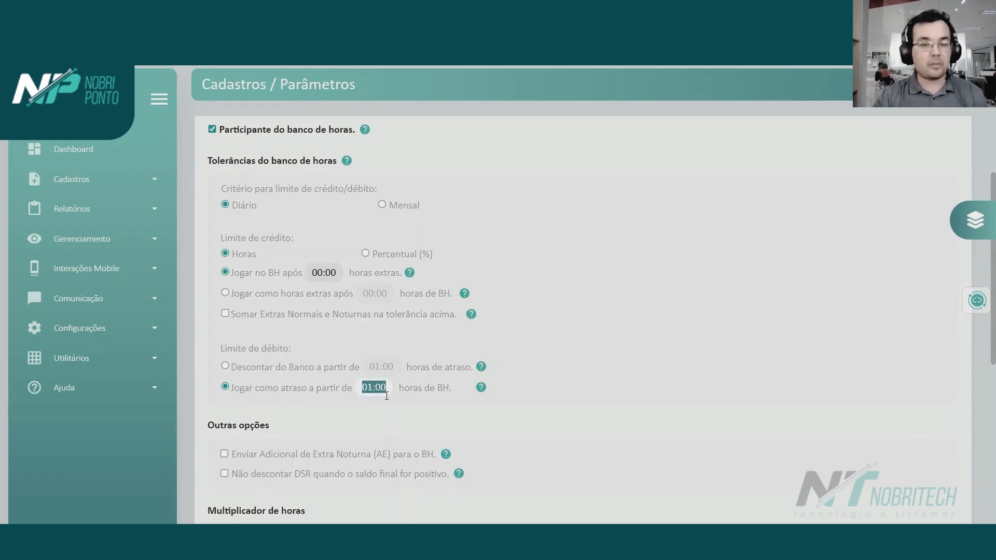
left_click(386, 393)
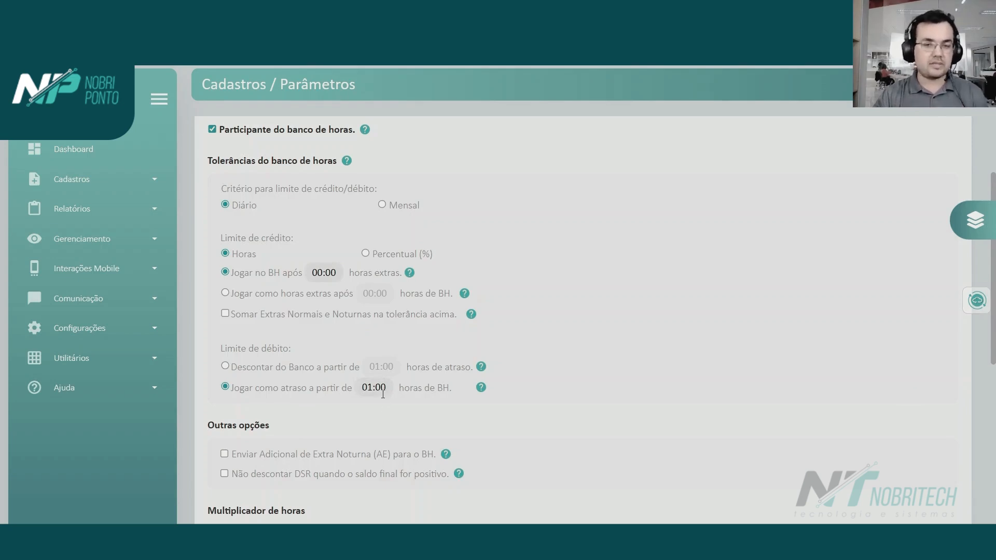
Return the debit limit to "Descontar do Banco a partir de" and set it to 00:00 hours of delay.
left_click(225, 367)
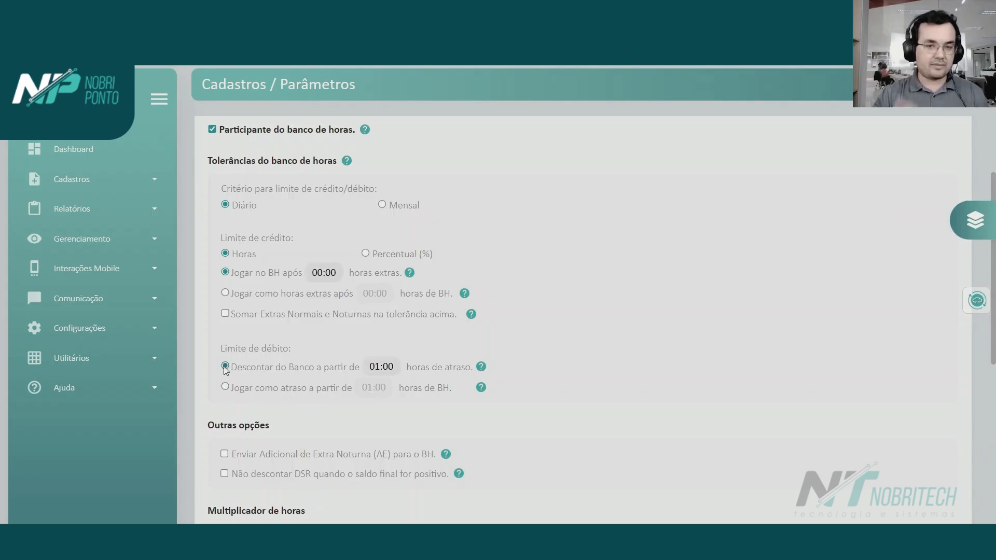
left_click(389, 370)
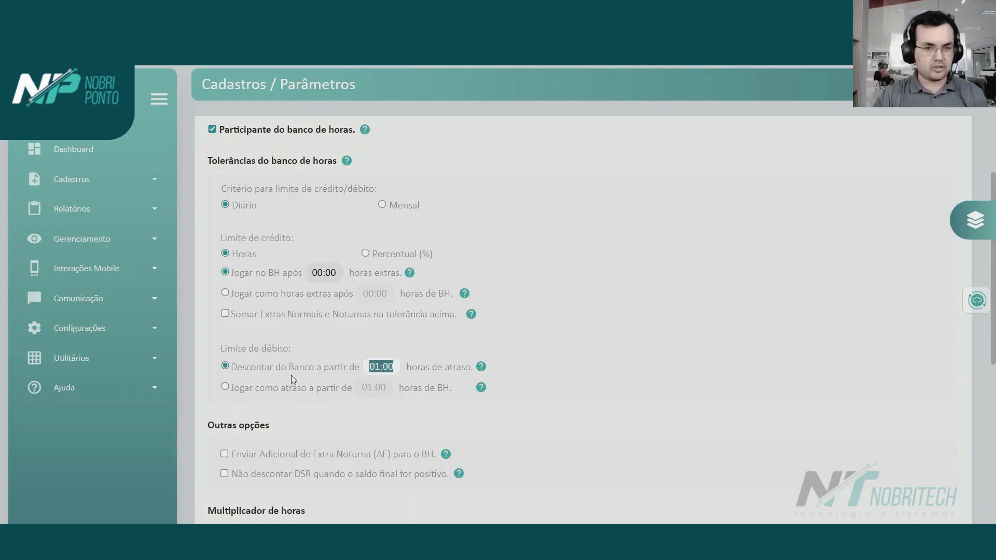
type("0000")
key("Tab")
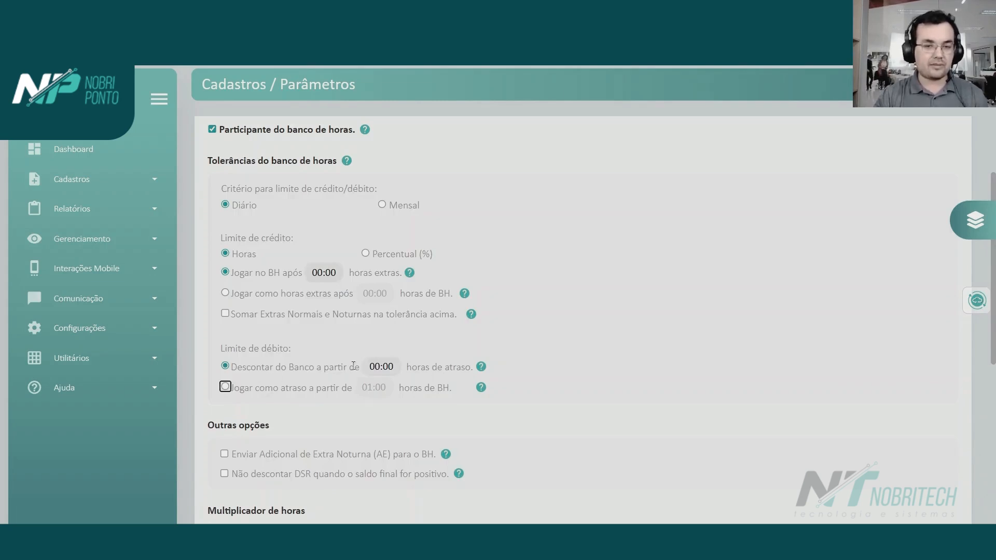
left_click_drag(275, 365, 317, 367)
left_click(325, 368)
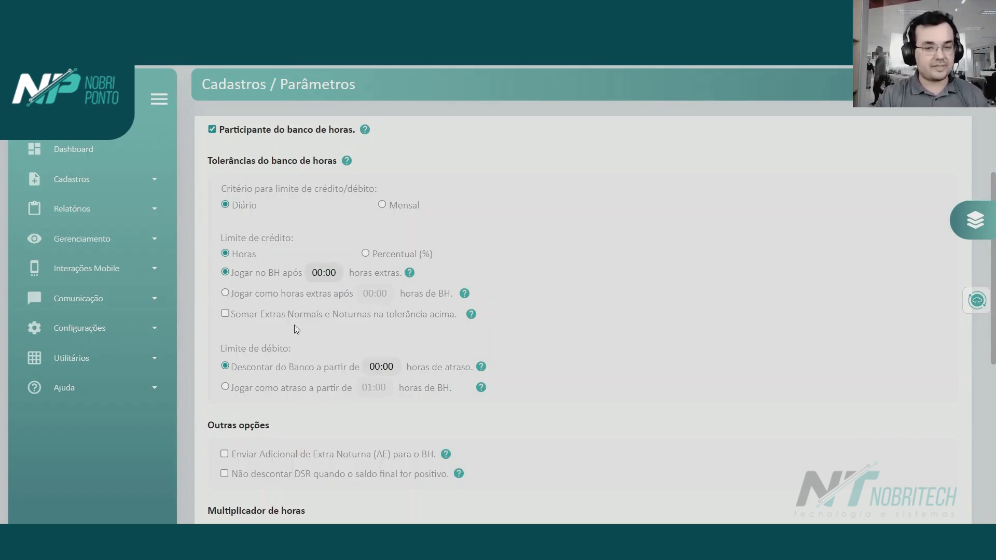
Review the "Outras opções" for night overtime and DSR, plus the hour multiplier and the hour bank exclusion settings.
scroll(299, 363, "down", 1)
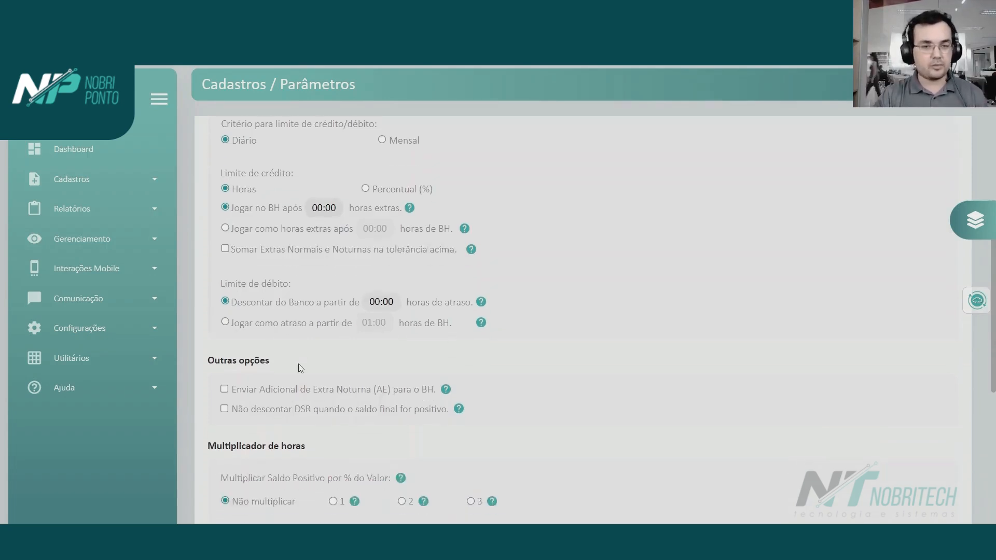
scroll(300, 368, "down", 1)
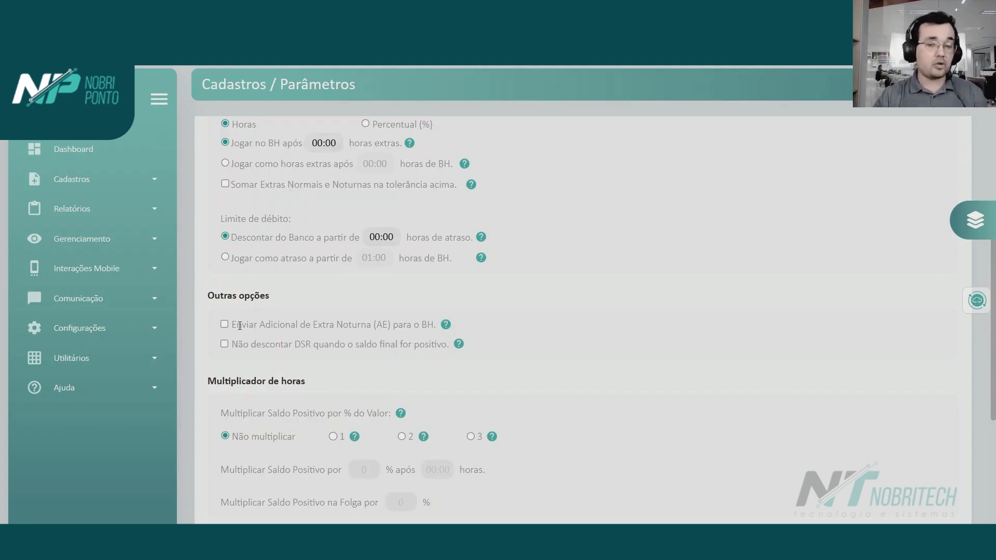
left_click_drag(233, 327, 303, 326)
left_click(373, 318)
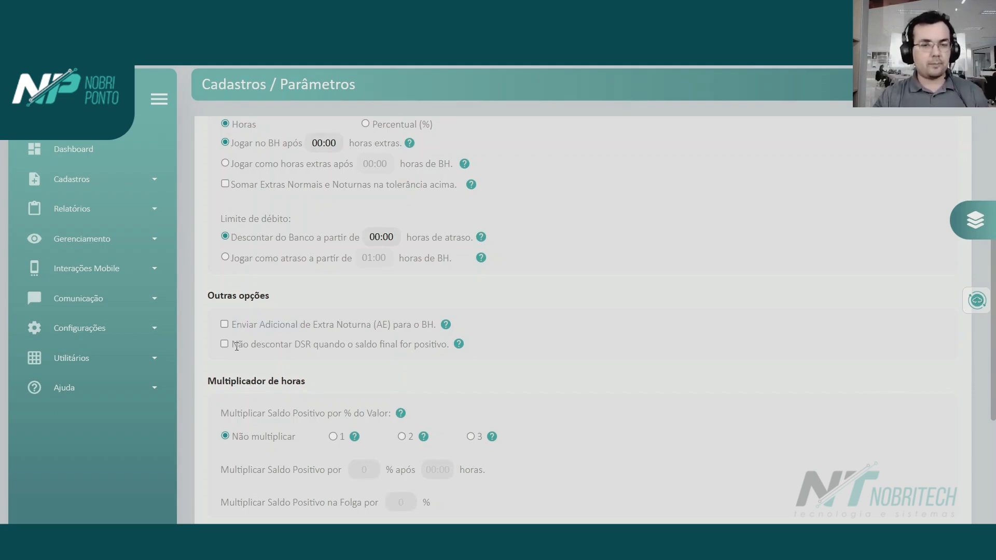
left_click_drag(238, 345, 311, 346)
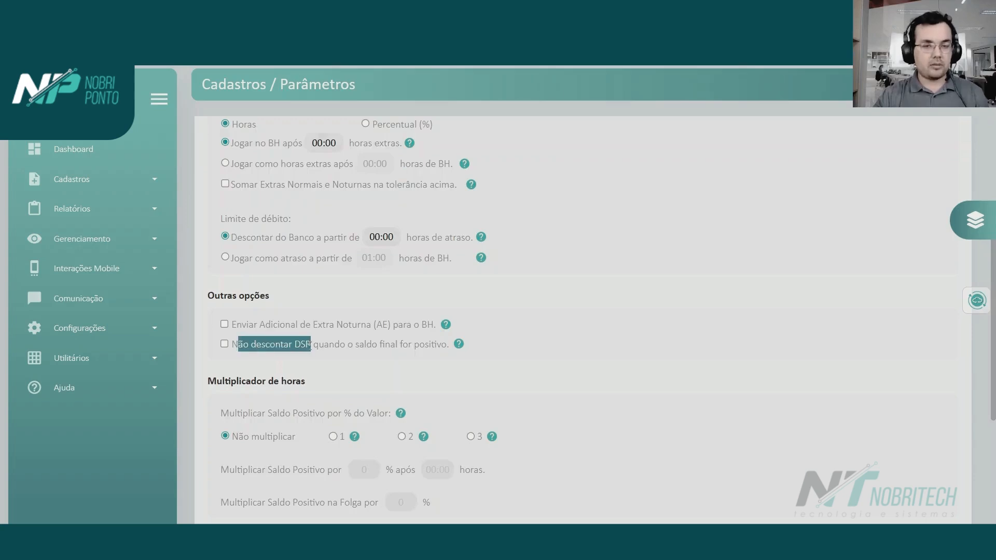
left_click(338, 350)
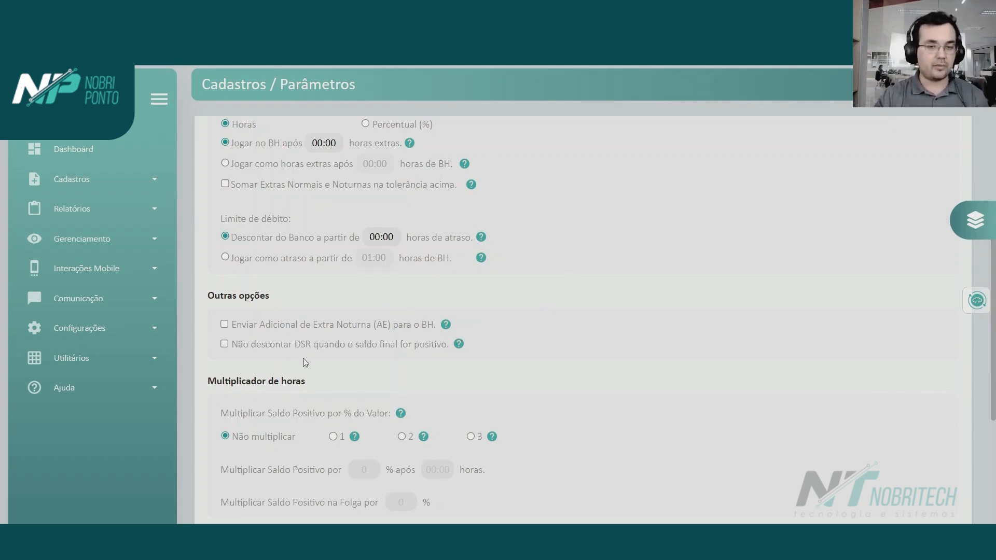
scroll(305, 360, "down", 1)
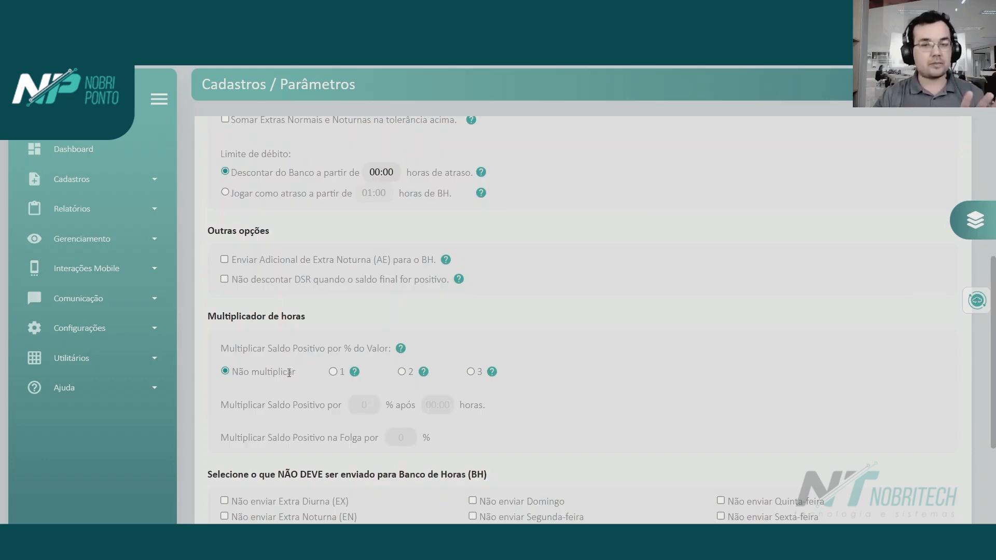
scroll(286, 375, "down", 2)
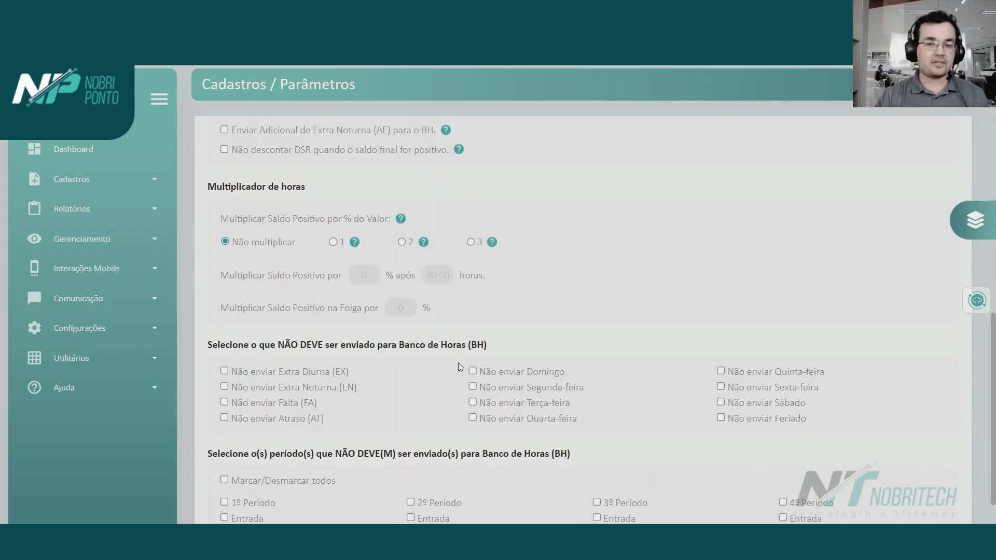
scroll(489, 359, "up", 6)
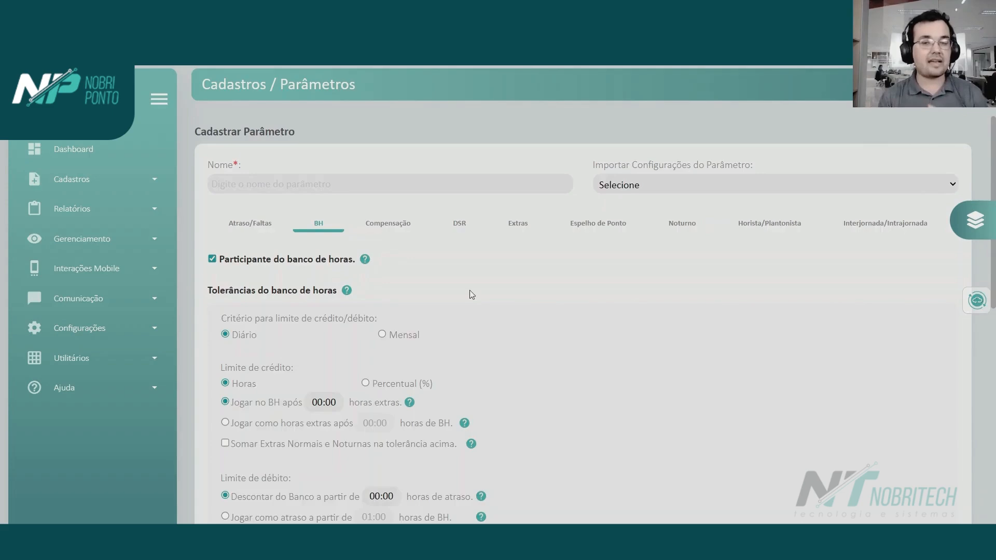
scroll(463, 313, "down", 4)
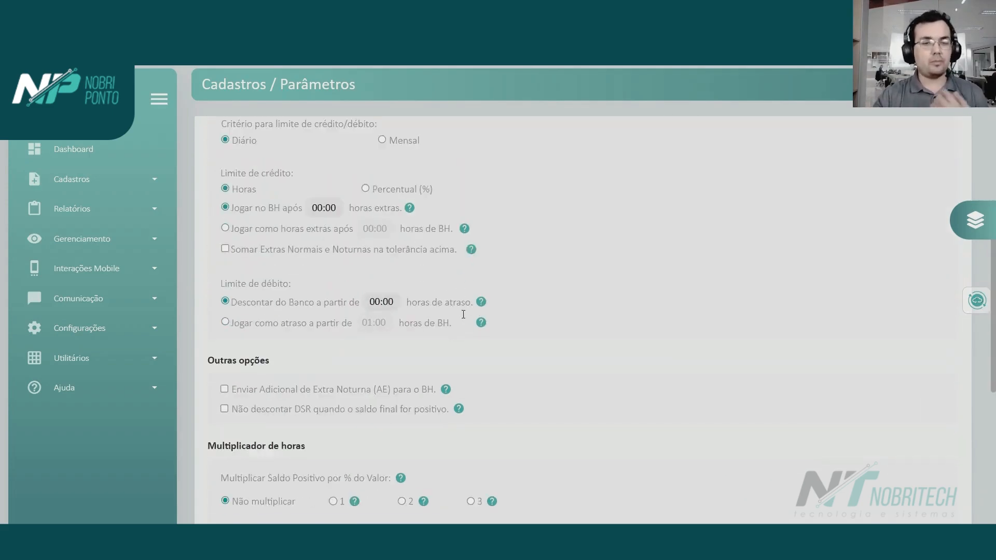
scroll(467, 293, "up", 1)
scroll(467, 296, "down", 6)
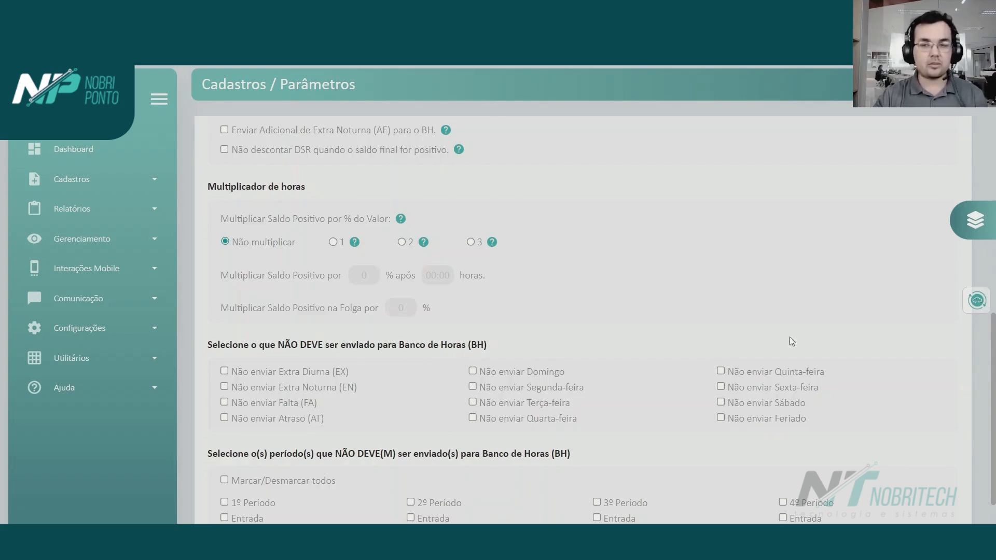
Try excluding holidays from the hour bank with "Não enviar Feriado", and clear that option again.
left_click(720, 420)
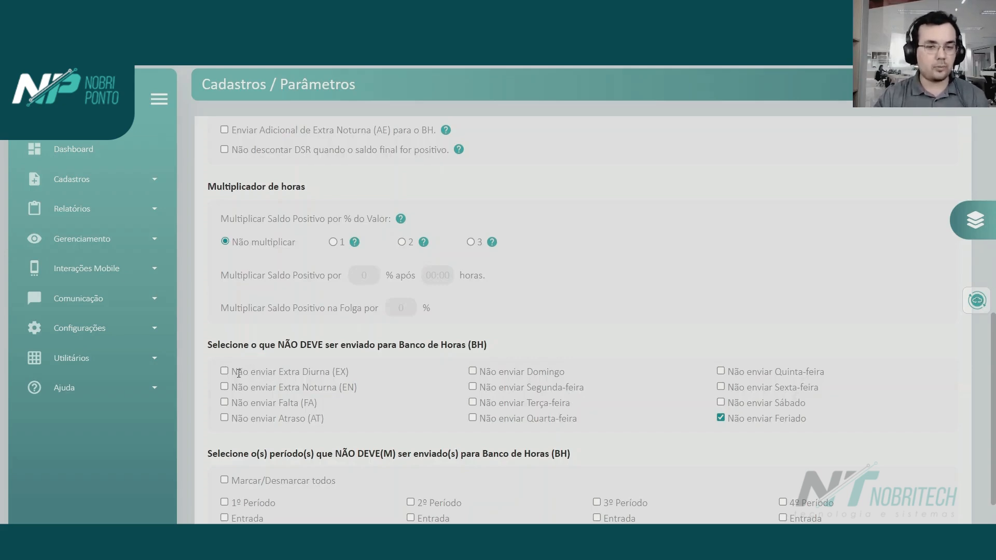
left_click_drag(232, 373, 316, 372)
left_click(337, 373)
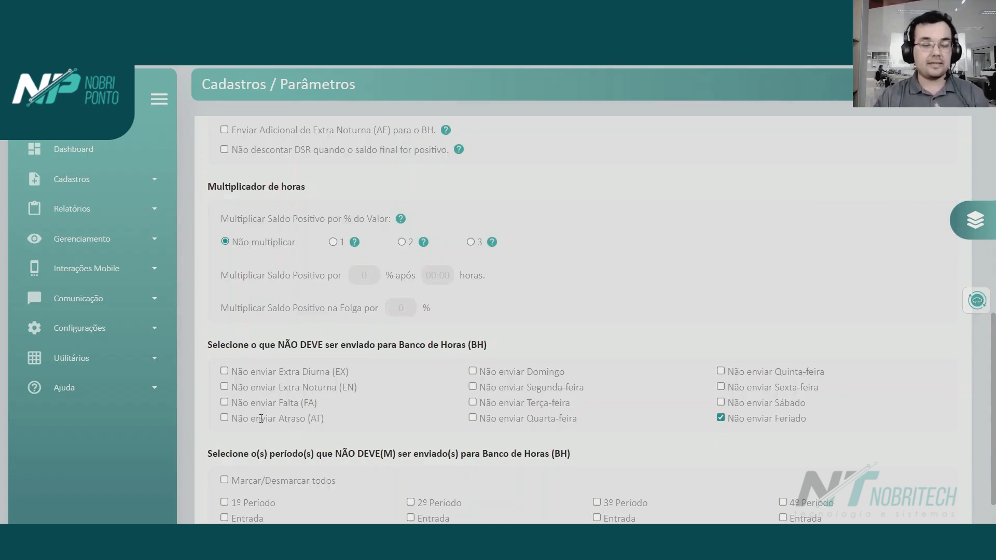
left_click(719, 418)
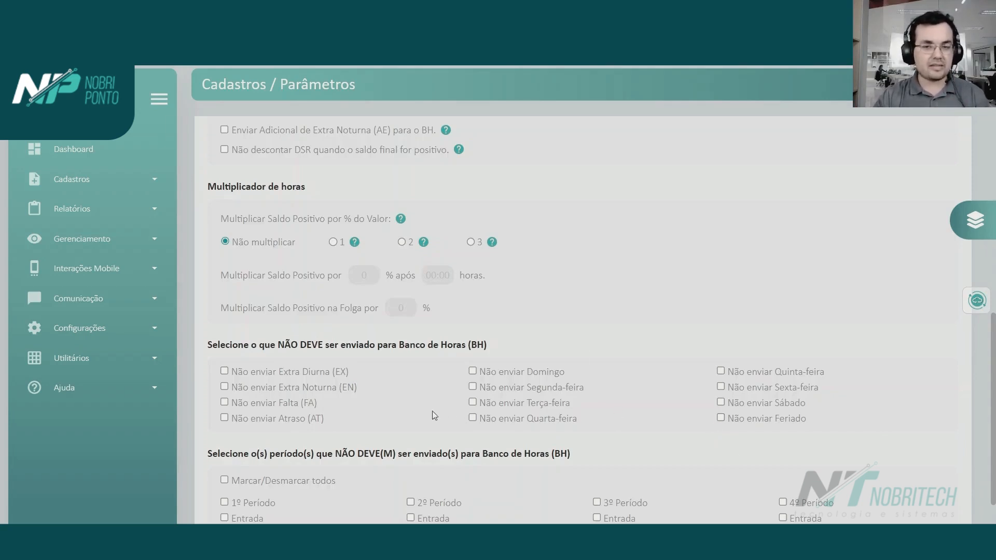
Try excluding the 1º Período with its Entrada and Saída from the hour bank, and clear the selection again.
scroll(680, 404, "up", 6)
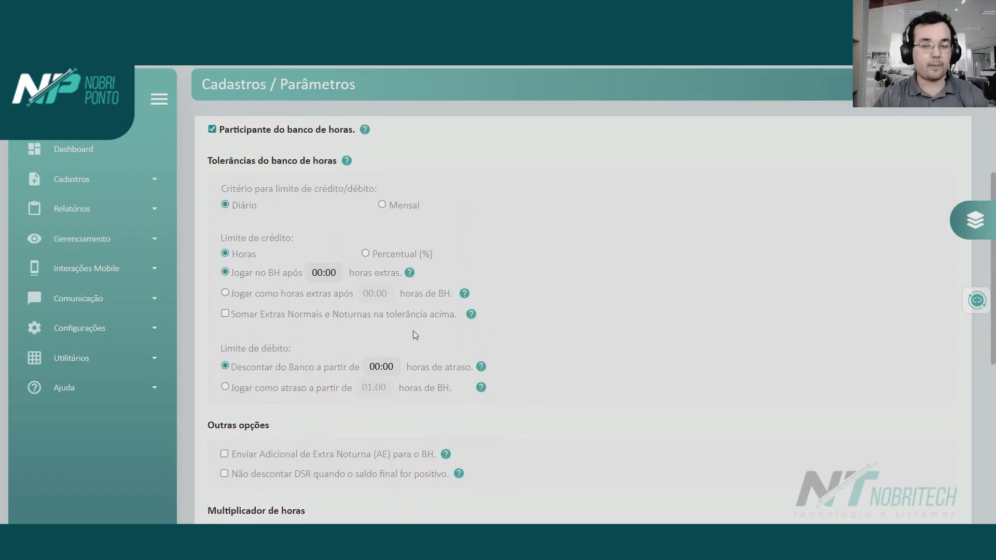
scroll(410, 332, "up", 3)
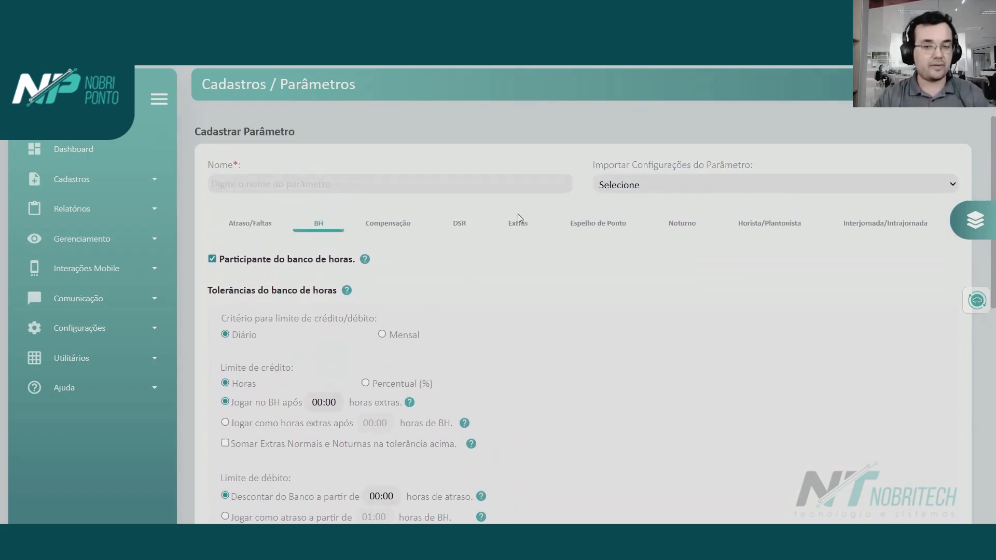
scroll(528, 289, "down", 4)
scroll(530, 294, "down", 4)
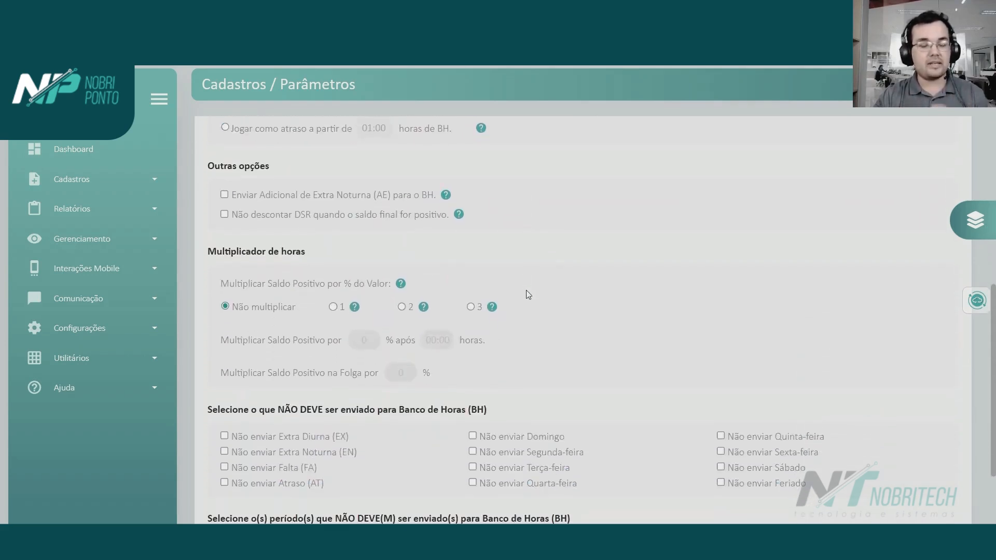
scroll(528, 294, "down", 2)
scroll(593, 409, "down", 3)
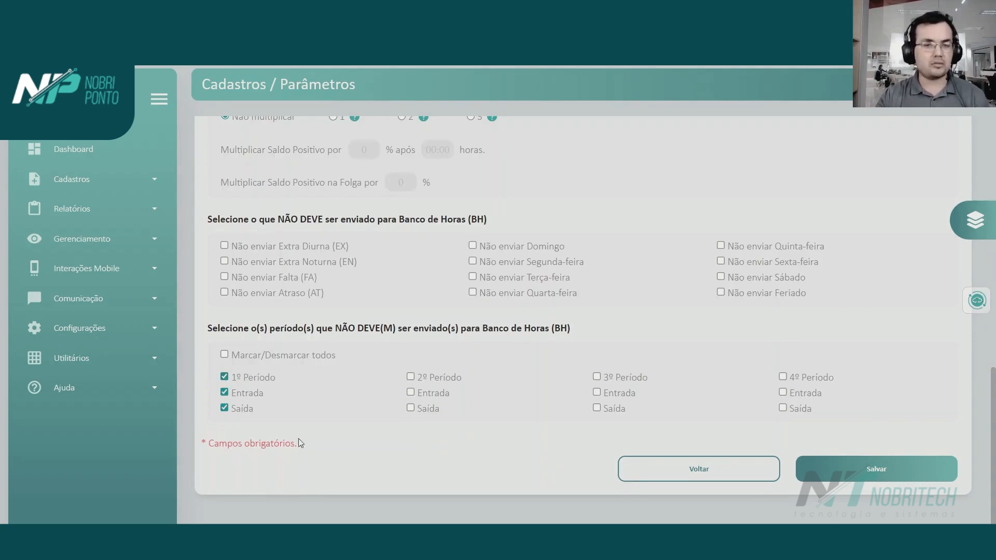
left_click(224, 377)
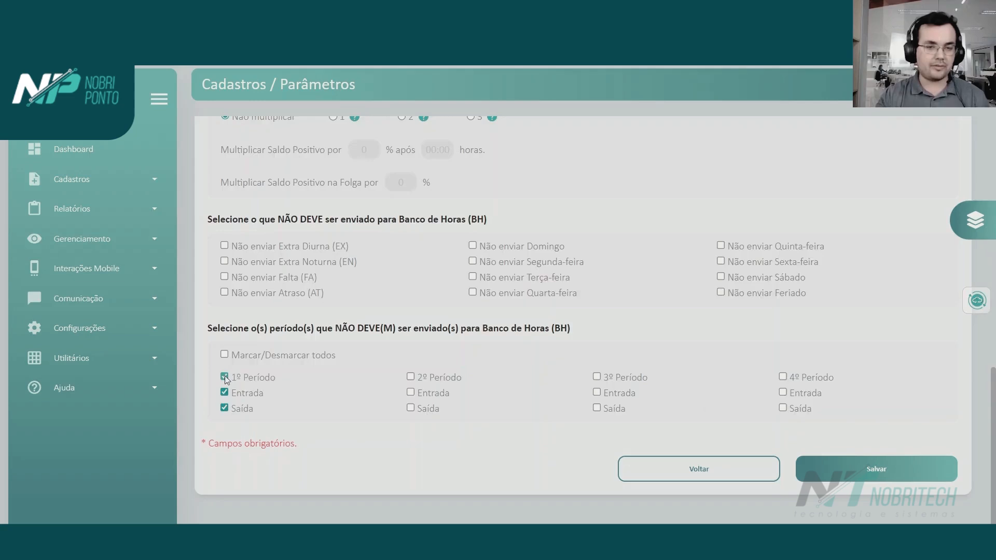
Set the hour multiplier "Multiplicar Saldo Positivo por % do Valor" to option 3.
scroll(266, 395, "up", 2)
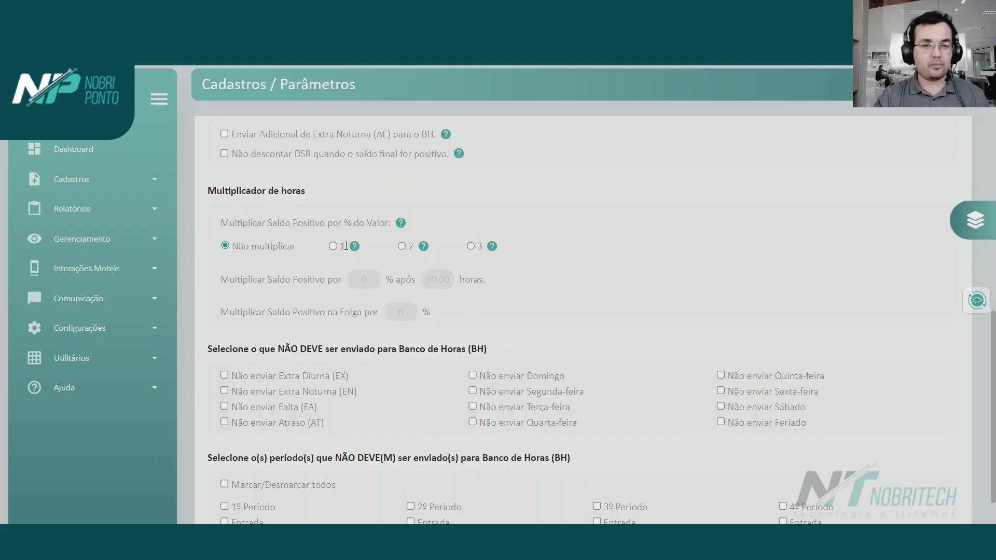
mouse_move(424, 247)
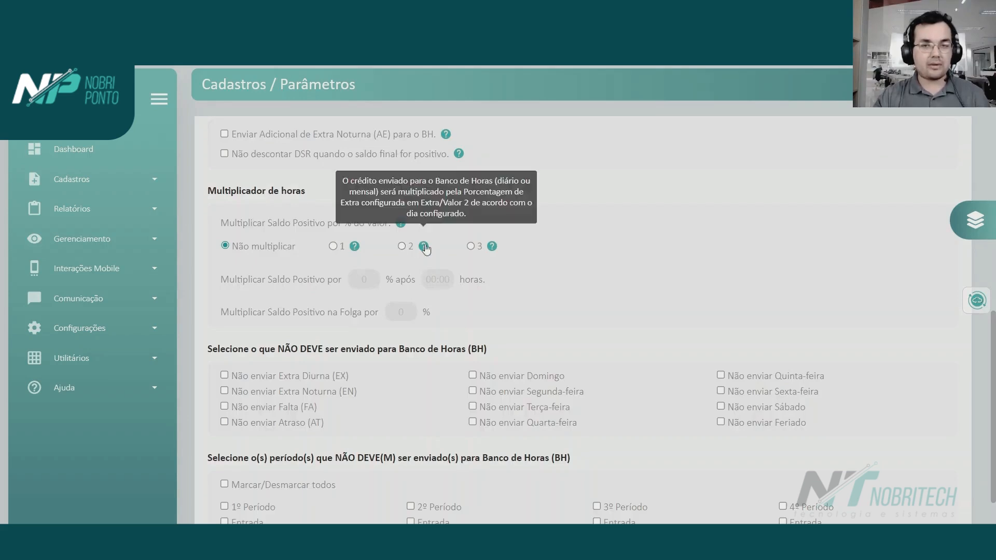
mouse_move(487, 251)
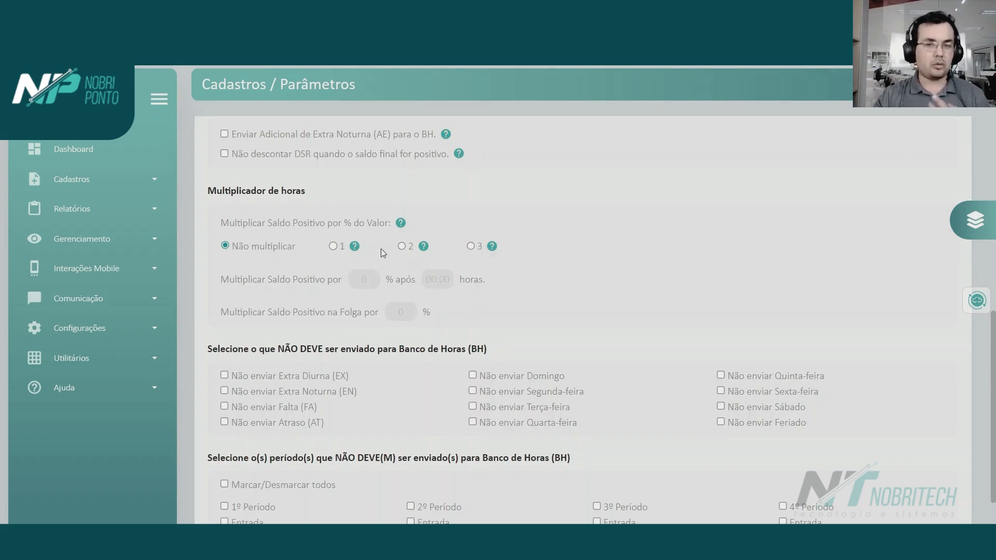
left_click(470, 247)
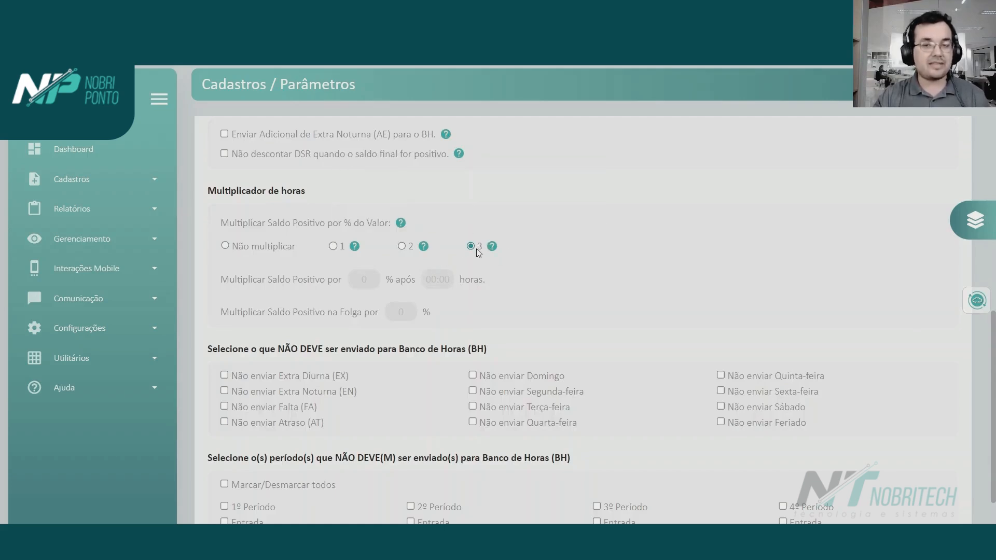
mouse_move(487, 251)
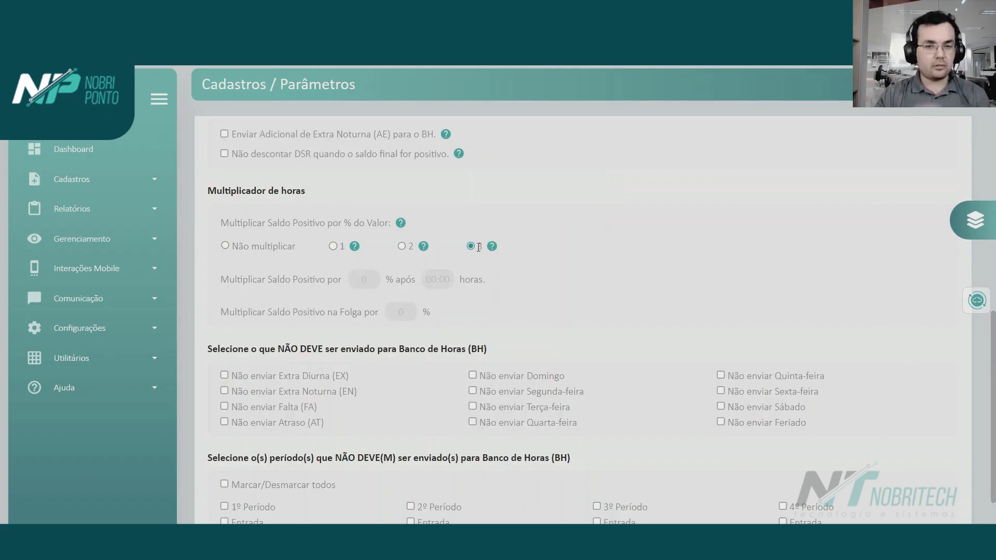
Examine the Valor 3 percentages configured for Extras Diurnas 1, 2 and 3 in the parameter's overtime settings.
scroll(477, 257, "up", 4)
scroll(477, 256, "up", 5)
left_click(517, 224)
scroll(502, 283, "down", 4)
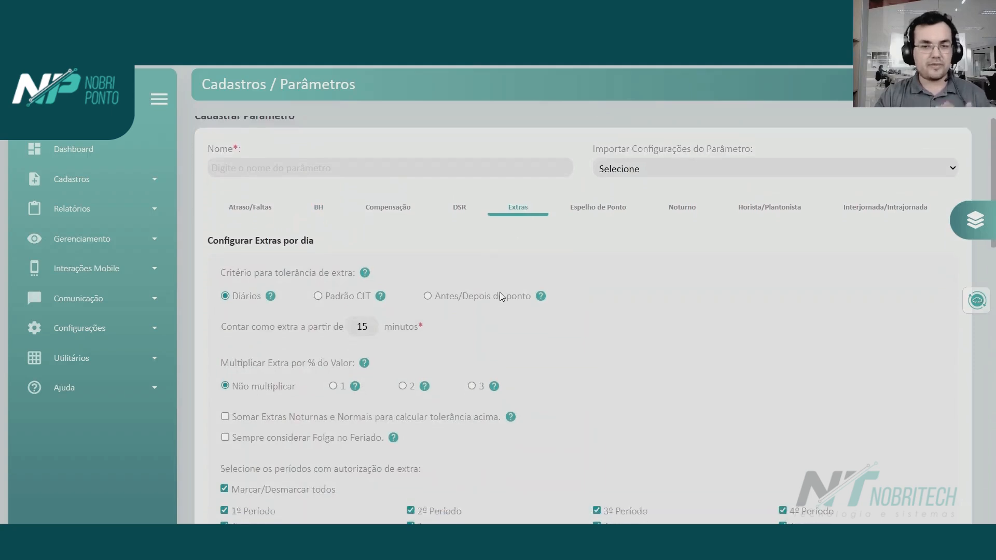
scroll(500, 293, "down", 5)
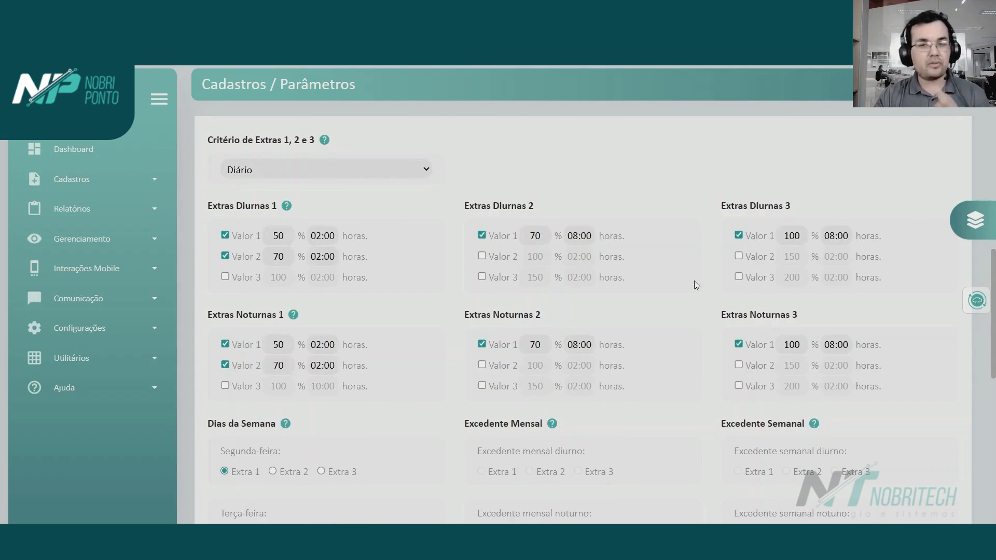
double_click(236, 278)
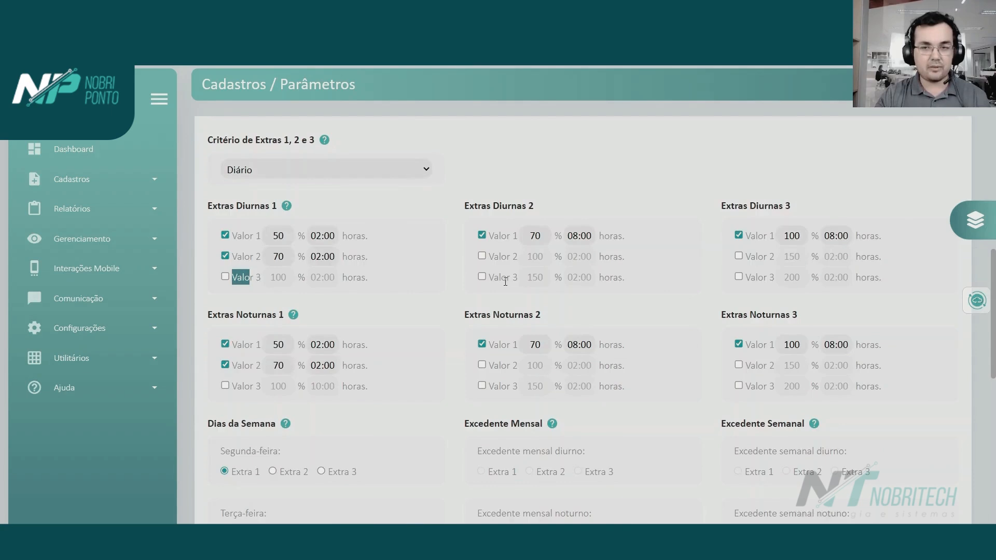
left_click_drag(509, 281, 519, 281)
left_click_drag(763, 279, 785, 279)
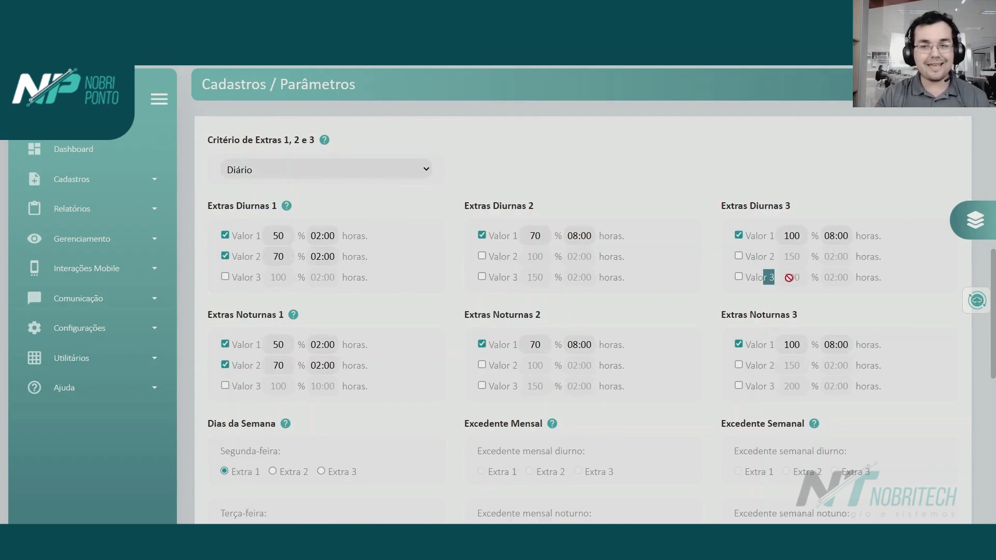
Enable Valor 3 for Extras Diurnas 3 and set it to 100% with 99:99 hours.
left_click(726, 280)
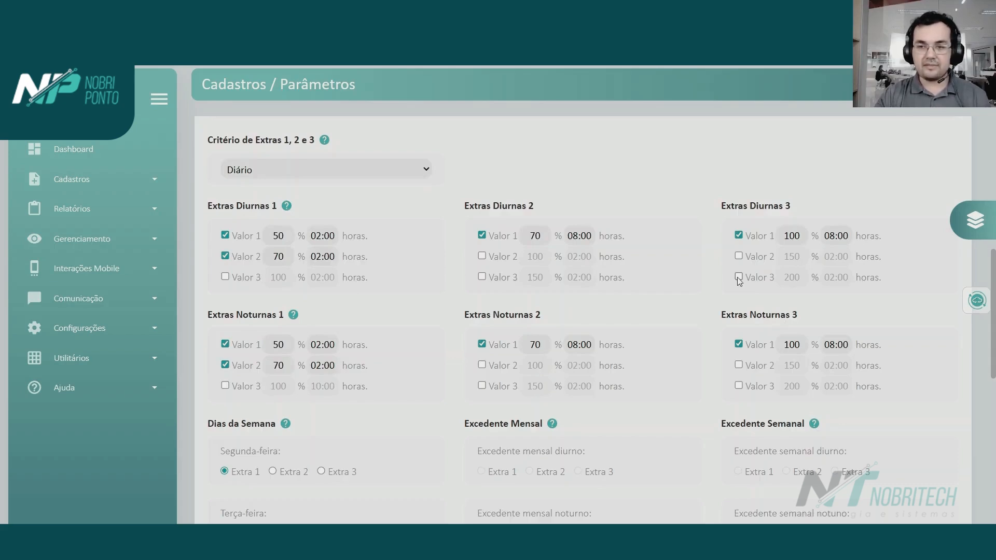
left_click(739, 278)
double_click(792, 277)
type("100")
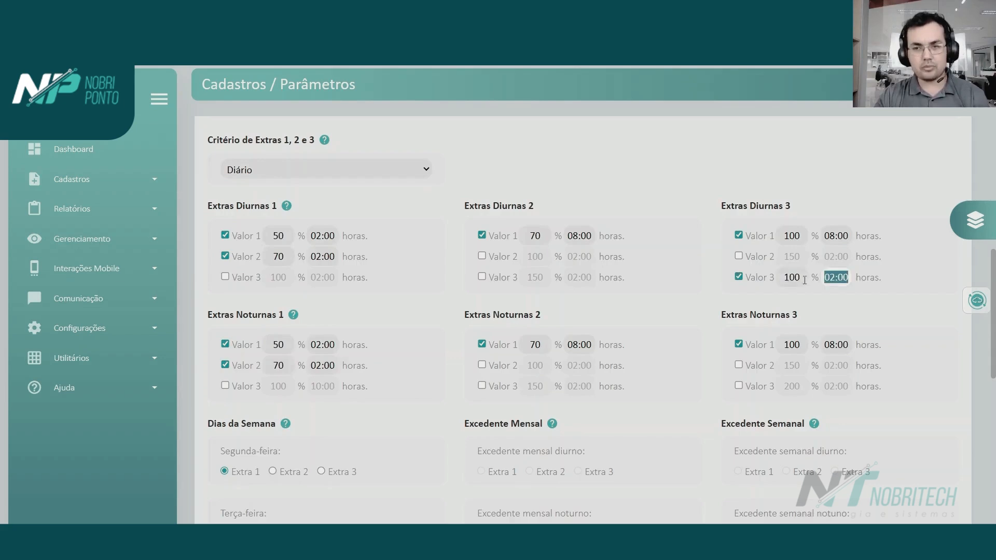
key("Tab")
type("9999")
key("Tab")
double_click(837, 276)
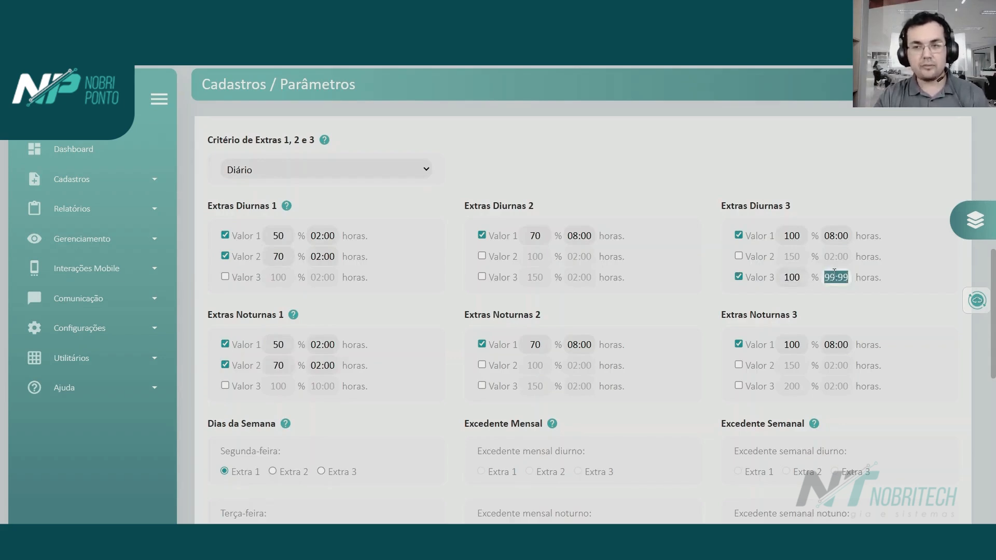
double_click(792, 278)
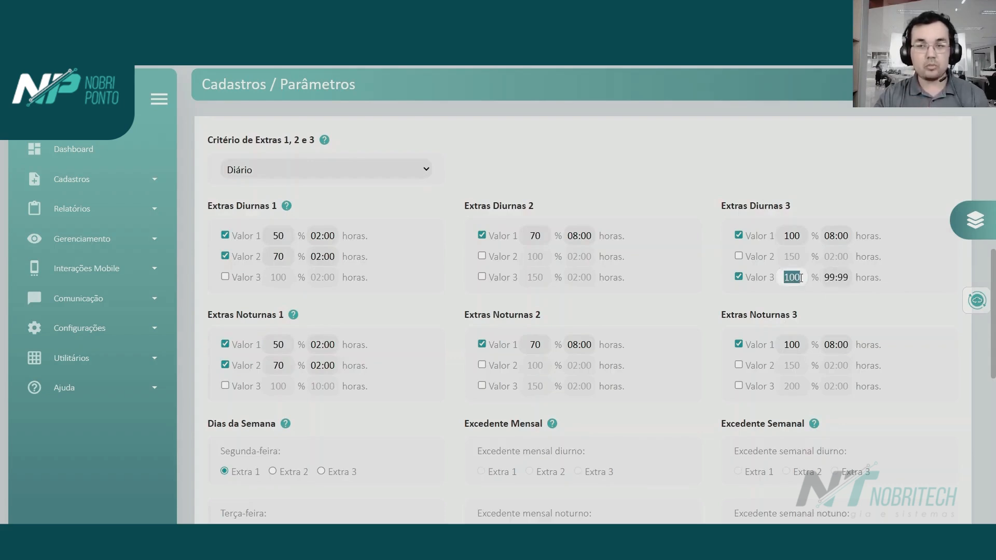
left_click(754, 296)
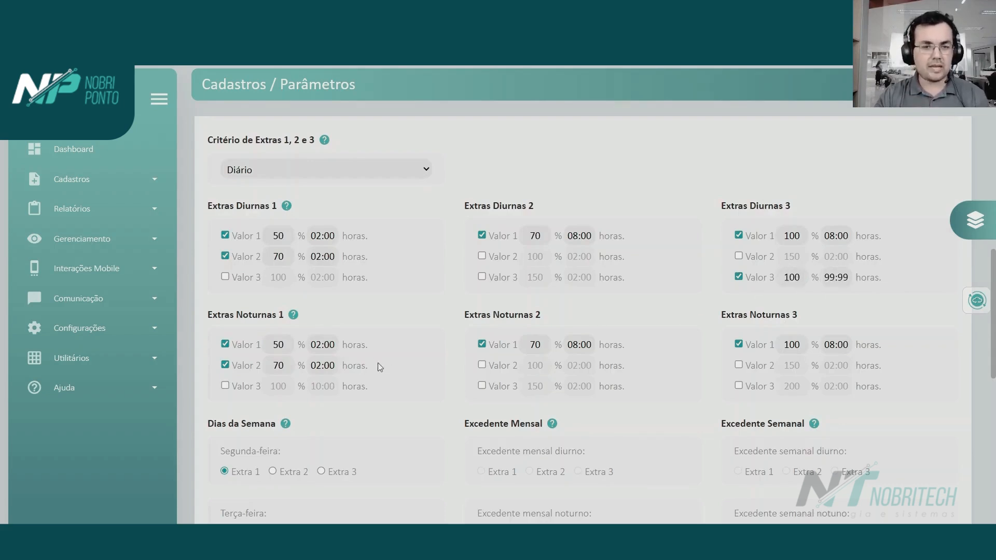
Assign Folga to Extra 3 in the Dias da Semana overtime settings.
scroll(380, 367, "down", 1)
left_click_drag(207, 359, 271, 360)
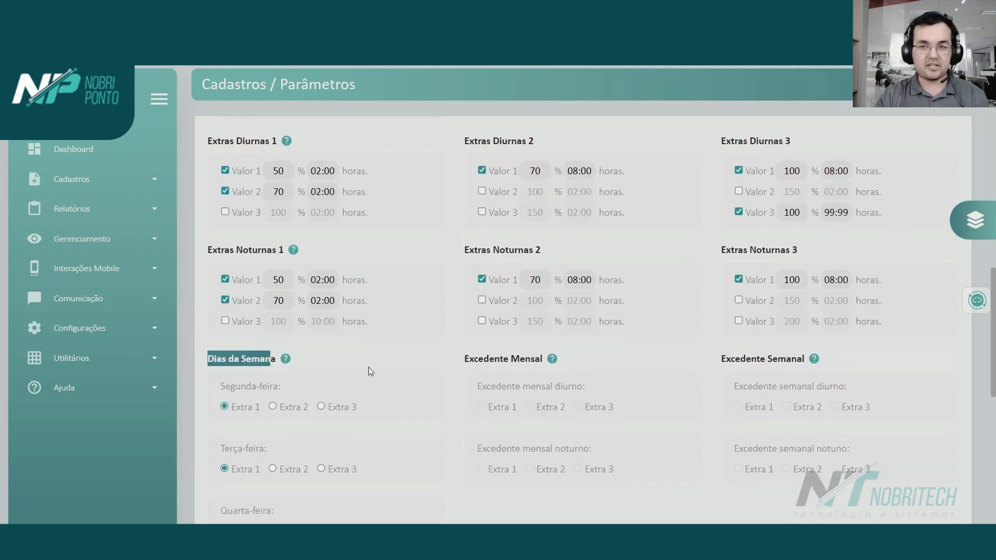
scroll(369, 372, "down", 1)
scroll(347, 368, "down", 1)
scroll(347, 368, "down", 4)
scroll(285, 369, "down", 1)
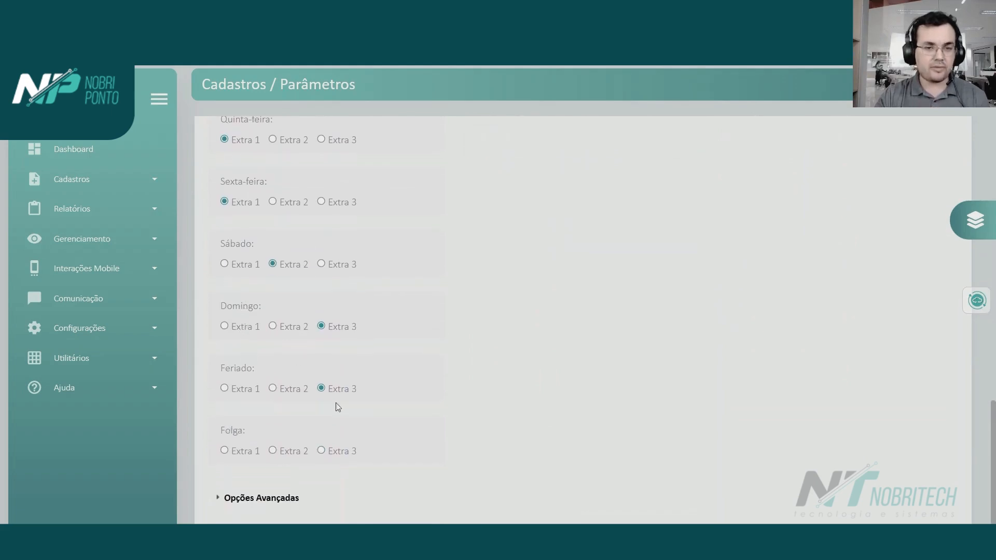
left_click(321, 451)
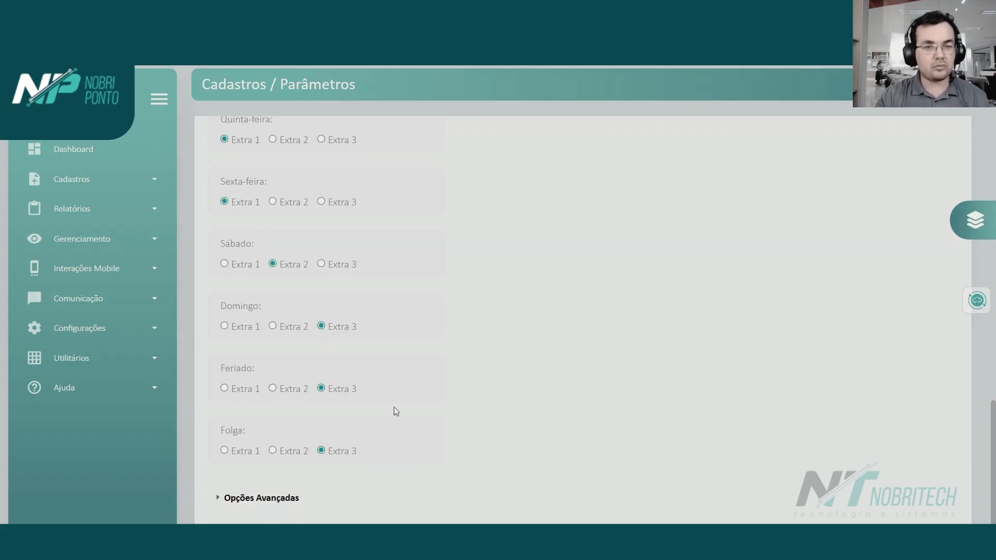
Review the Extras Diurnas 3 Valor 3 setting and the overtime category assigned to each day of the week.
scroll(389, 414, "up", 8)
scroll(787, 248, "up", 2)
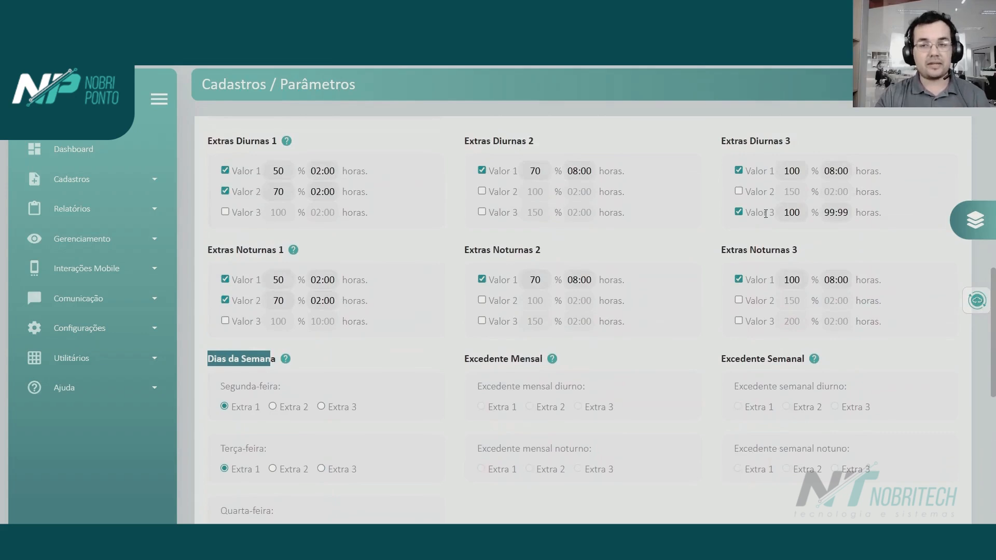
left_click_drag(751, 213, 768, 214)
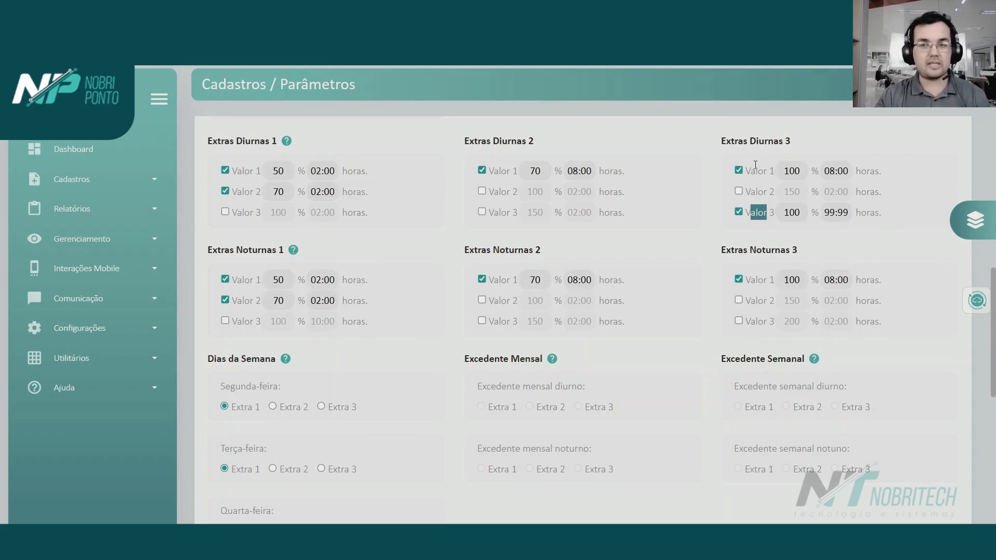
left_click(692, 205)
scroll(676, 240, "down", 9)
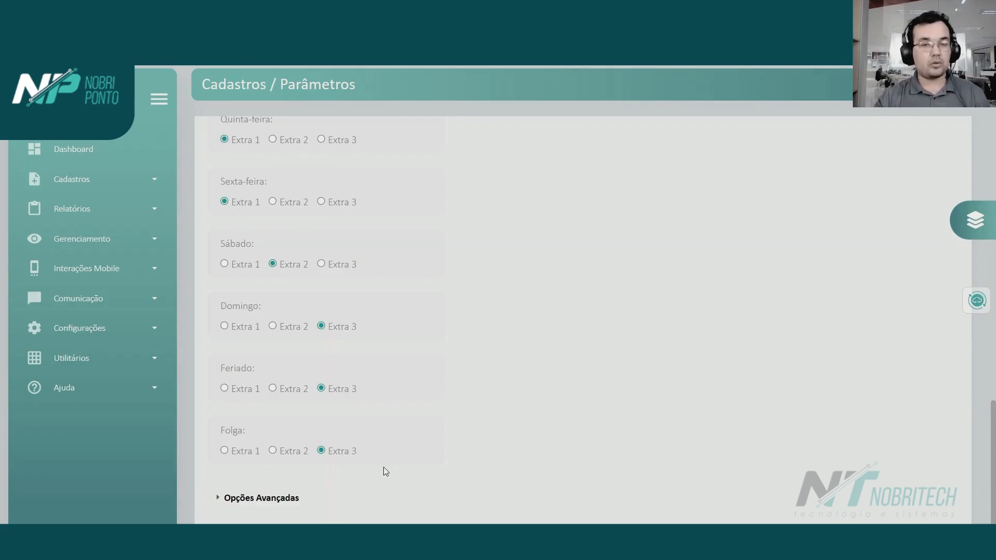
scroll(413, 419, "up", 15)
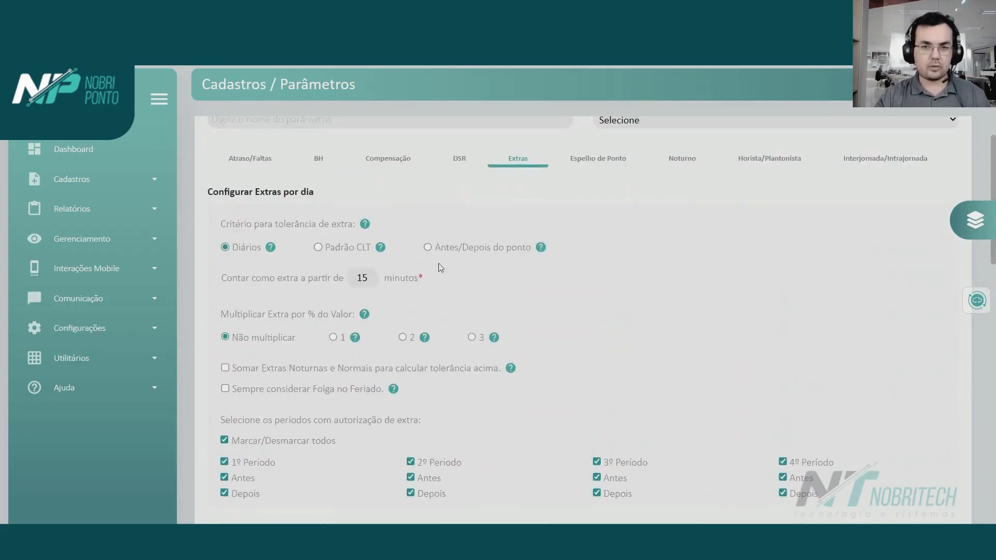
In the hour bank (BH) multiplier settings, set "Multiplicar Saldo Positivo" to 50% after 04:00 hours.
left_click(318, 159)
scroll(457, 270, "down", 5)
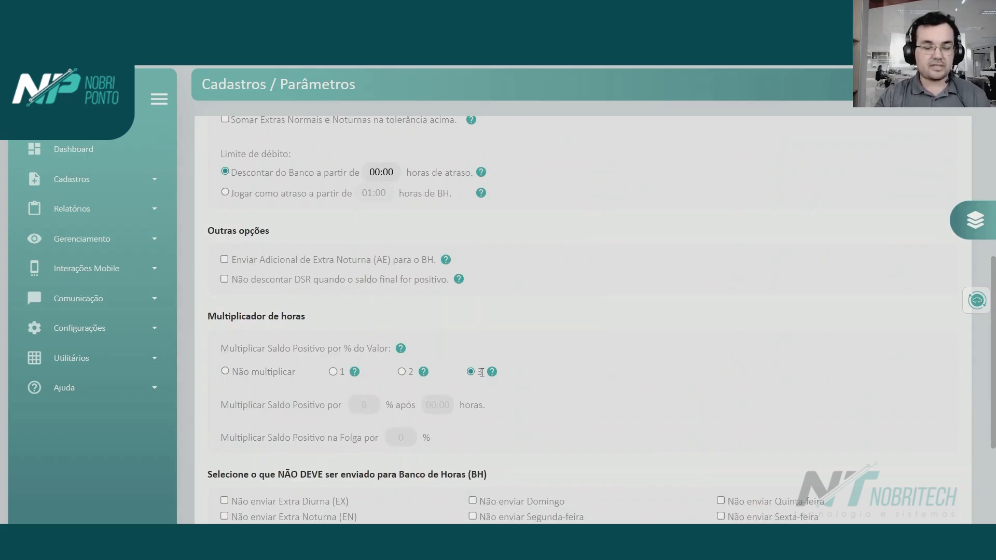
left_click(361, 400)
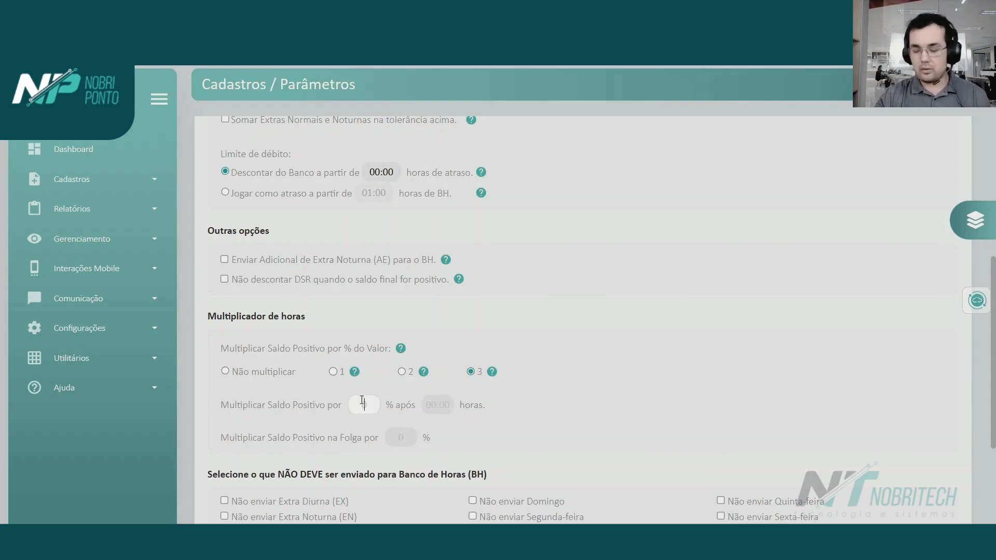
type("50")
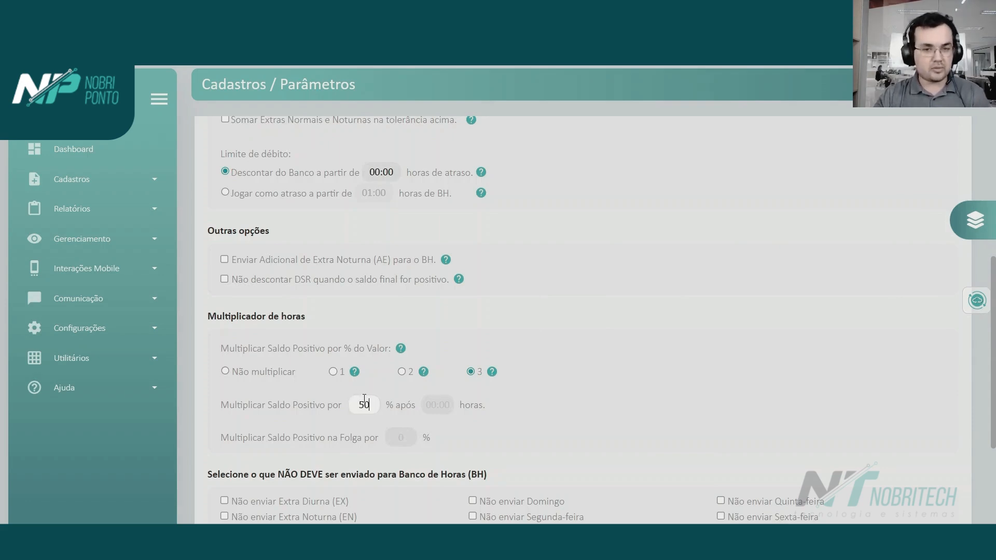
left_click(440, 406)
type("0400")
key("Tab")
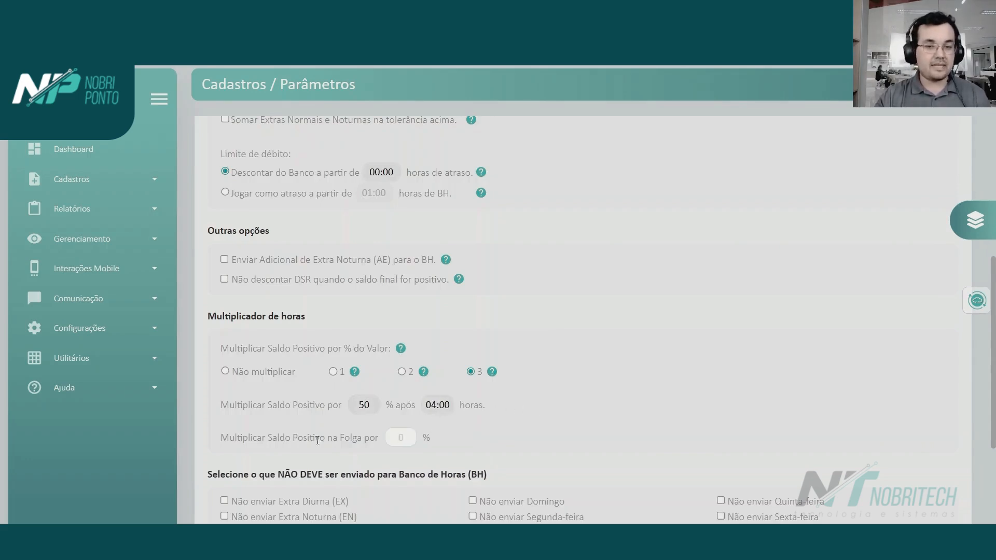
Set the hour bank's "Multiplicar Saldo Positivo na Folga" to 200%.
left_click_drag(222, 439, 372, 439)
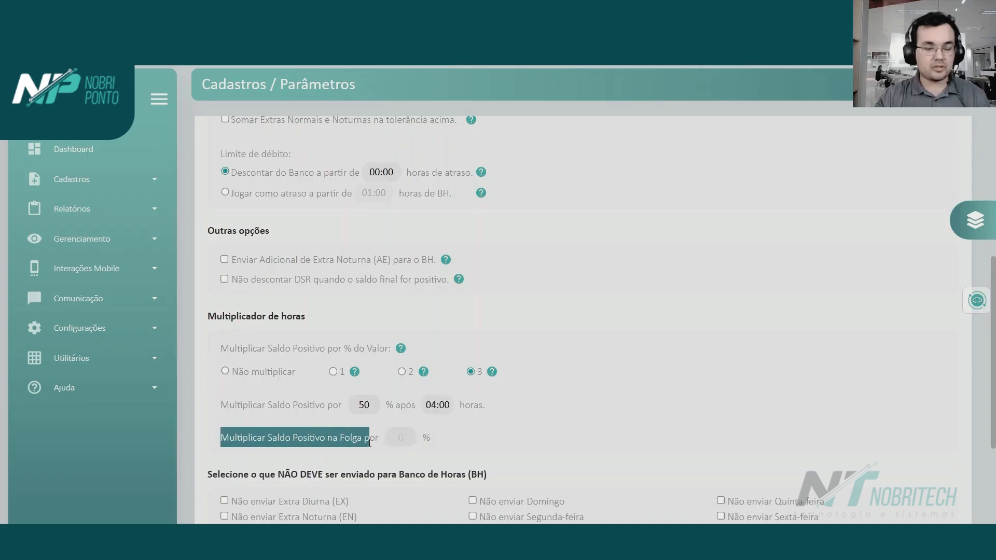
left_click(388, 455)
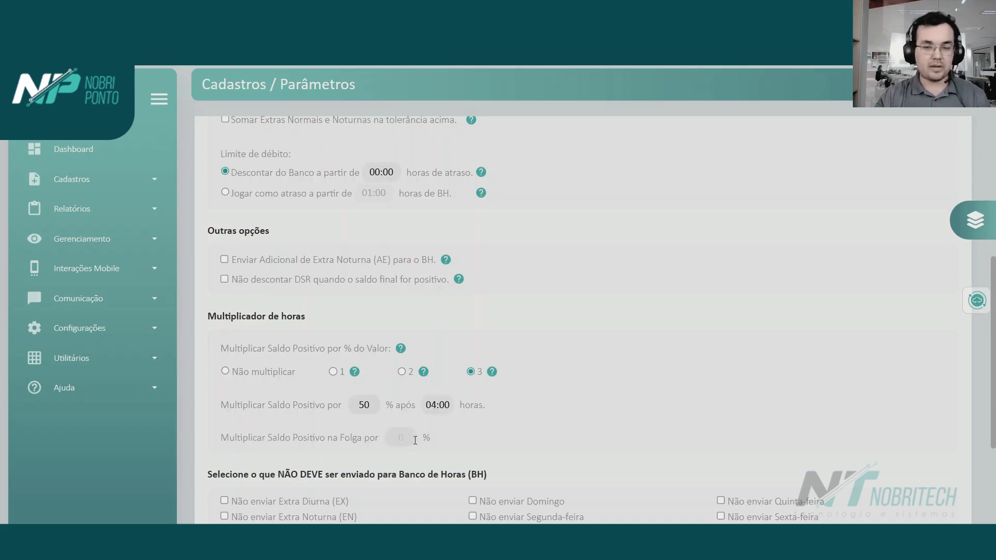
left_click(397, 437)
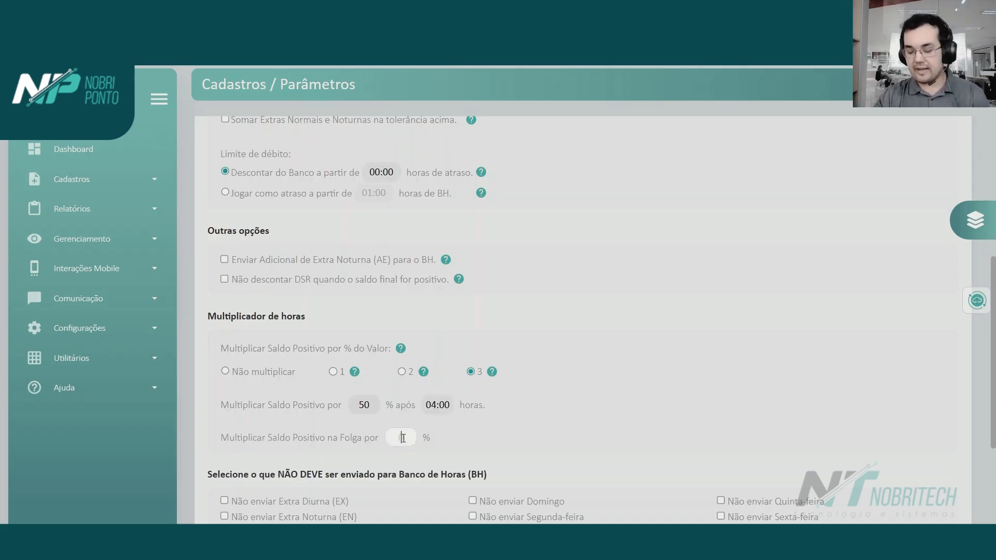
type("200")
key("Tab")
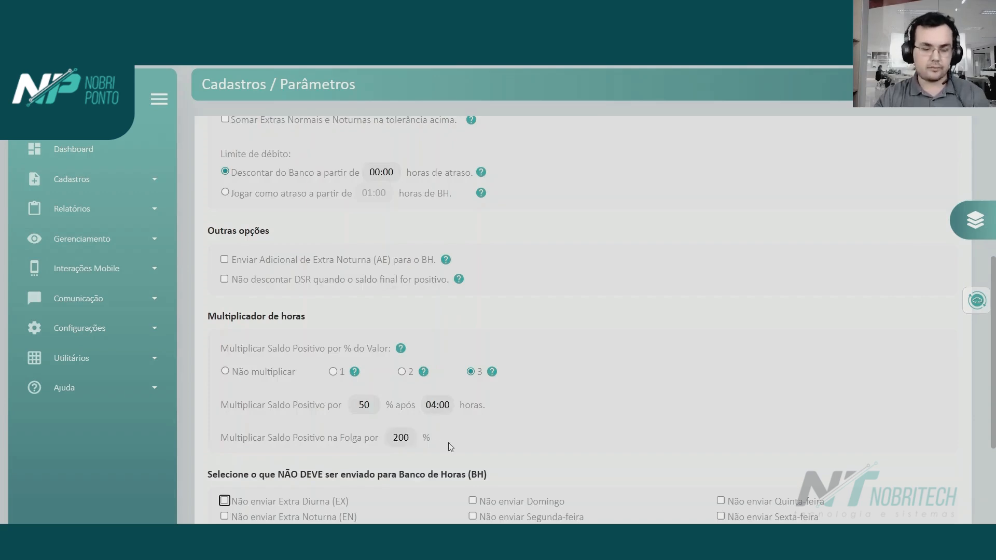
left_click(451, 440)
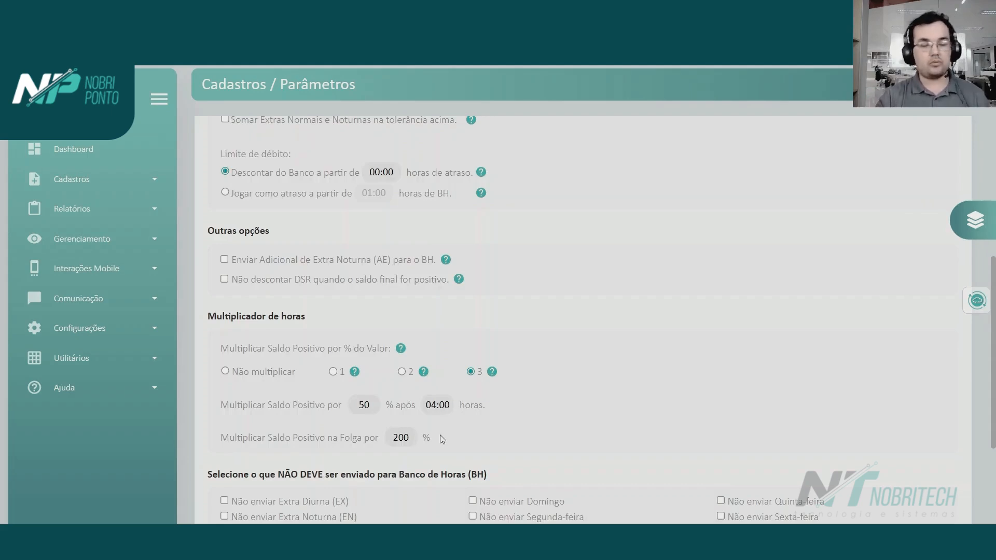
scroll(553, 374, "down", 4)
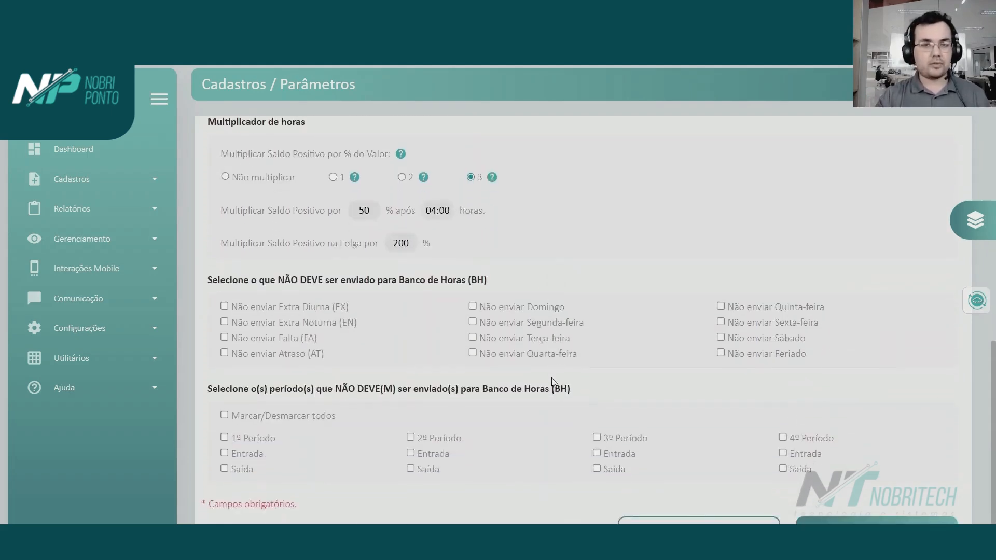